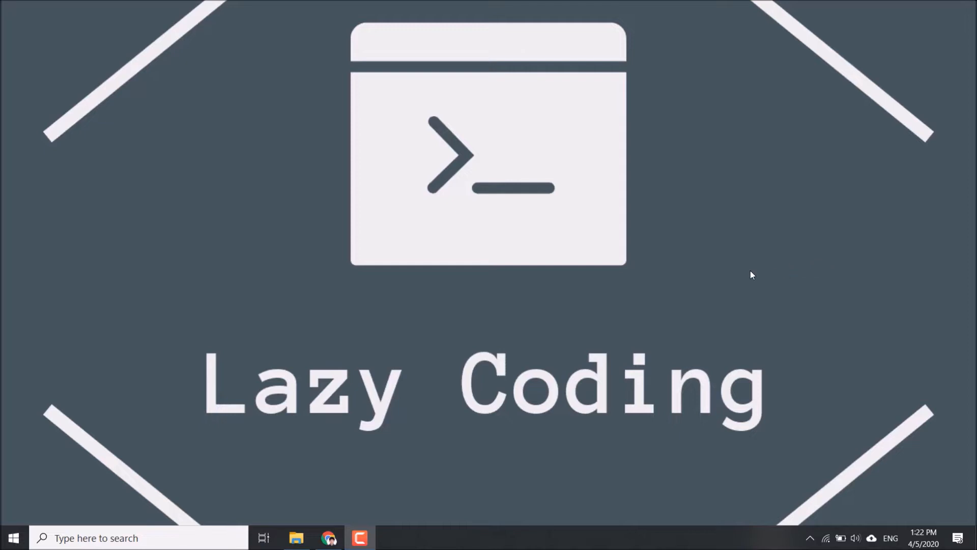
Switch to Chrome, open the Anaconda Python/R Distribution page from the search results, and find the Anaconda 2020.02 Windows installers
left_click(329, 540)
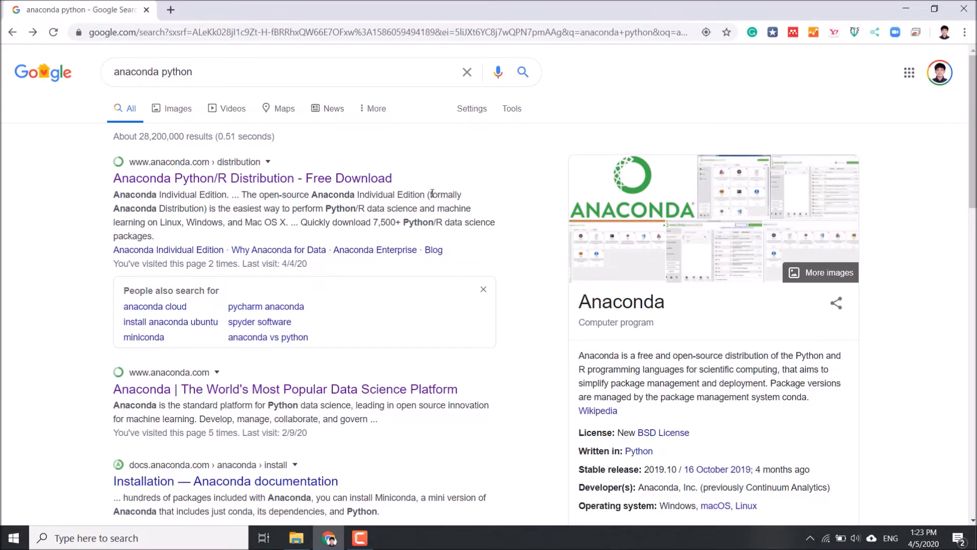
left_click(200, 182)
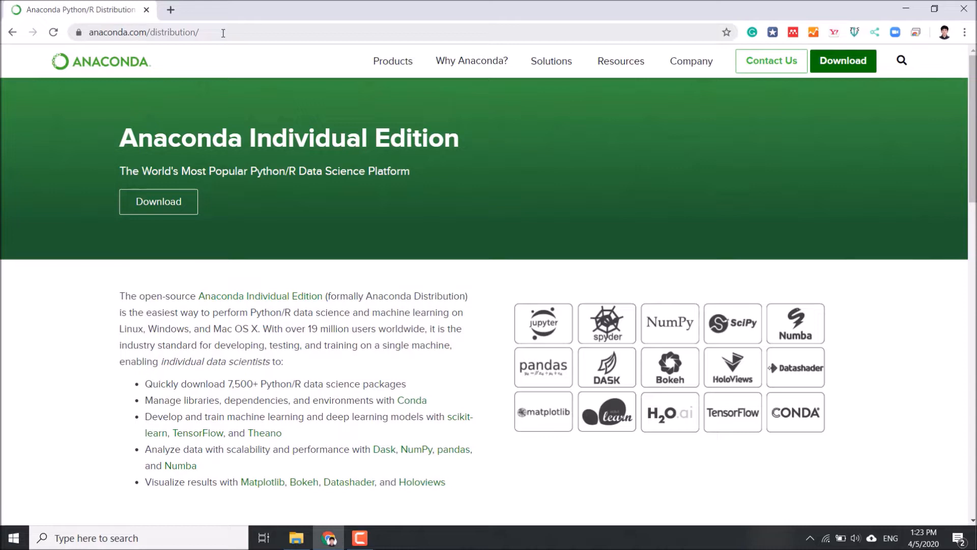
left_click(138, 34)
left_click(224, 31)
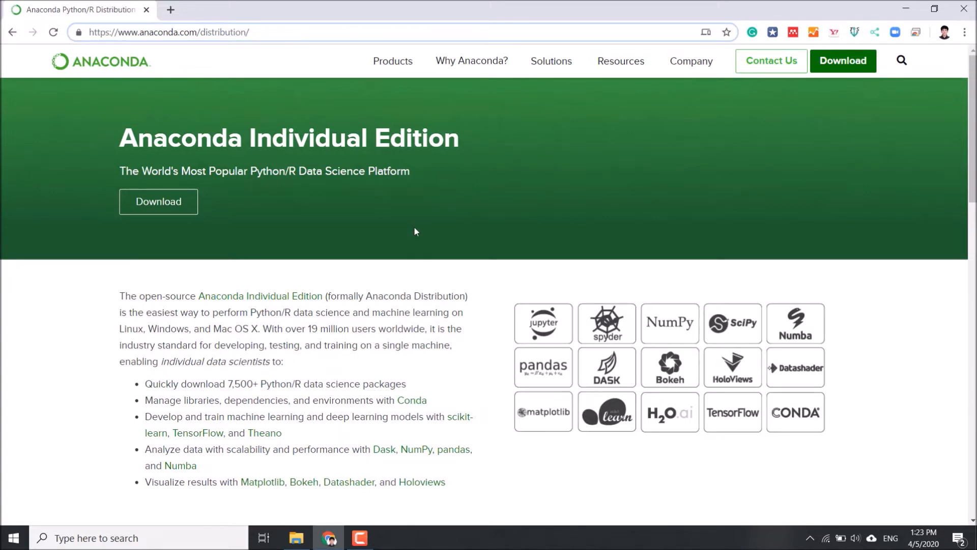
scroll(413, 231, "down", 2)
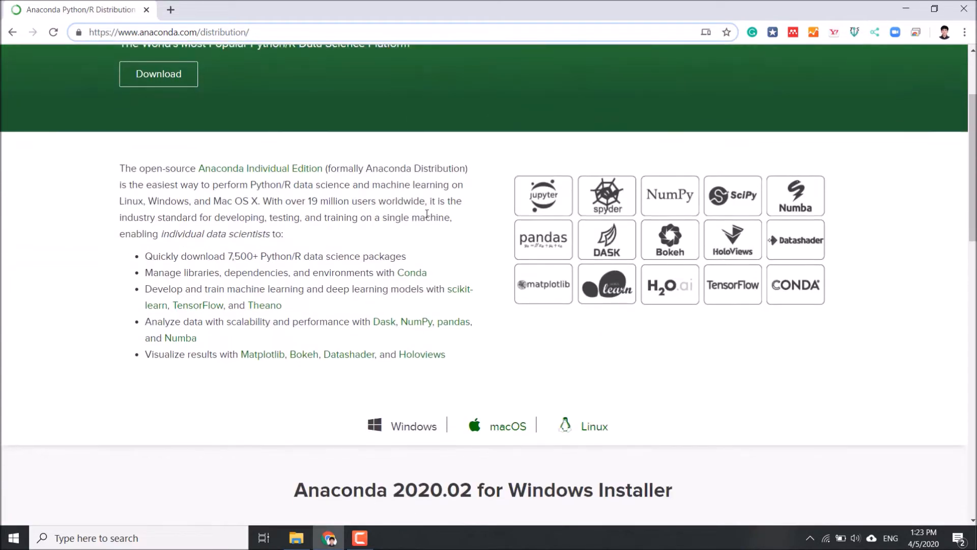
scroll(427, 213, "down", 4)
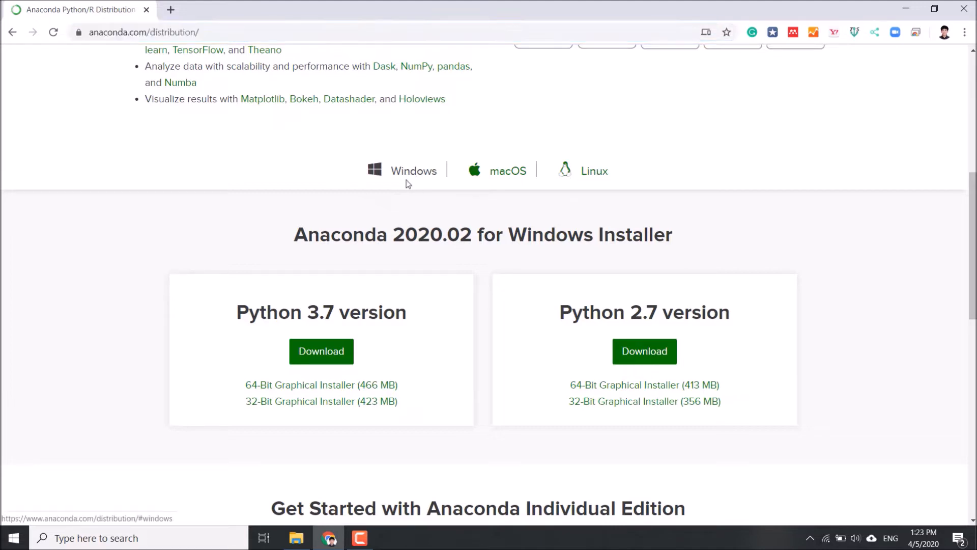
scroll(341, 209, "down", 1)
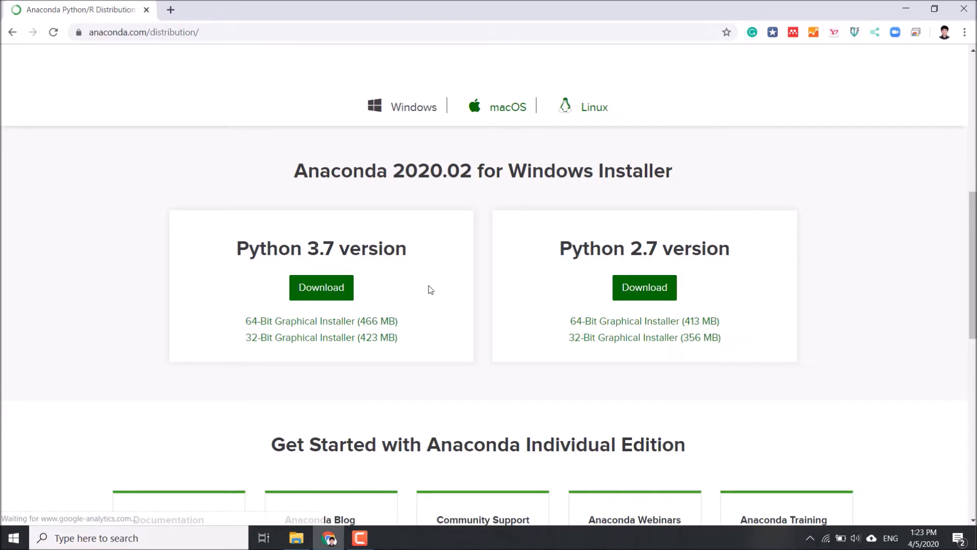
Start downloading the 64-bit Anaconda 2020.02 Python 3.7 installer for Windows, and cancel the download
left_click(464, 454)
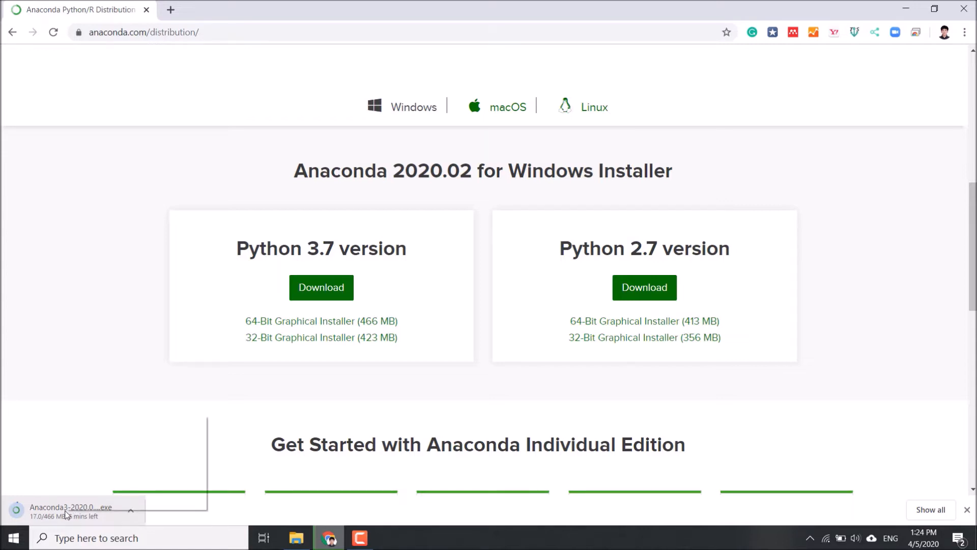
right_click(65, 514)
left_click(91, 499)
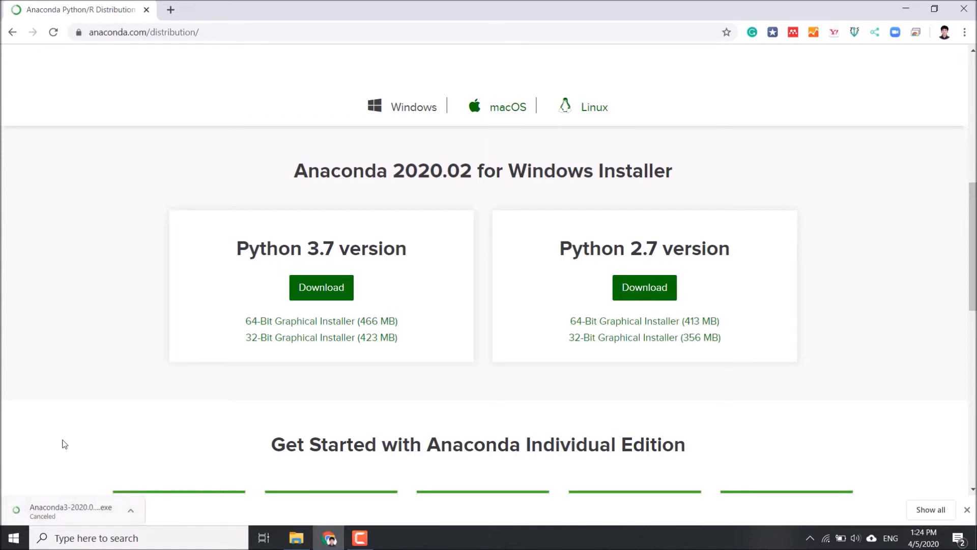
left_click(967, 509)
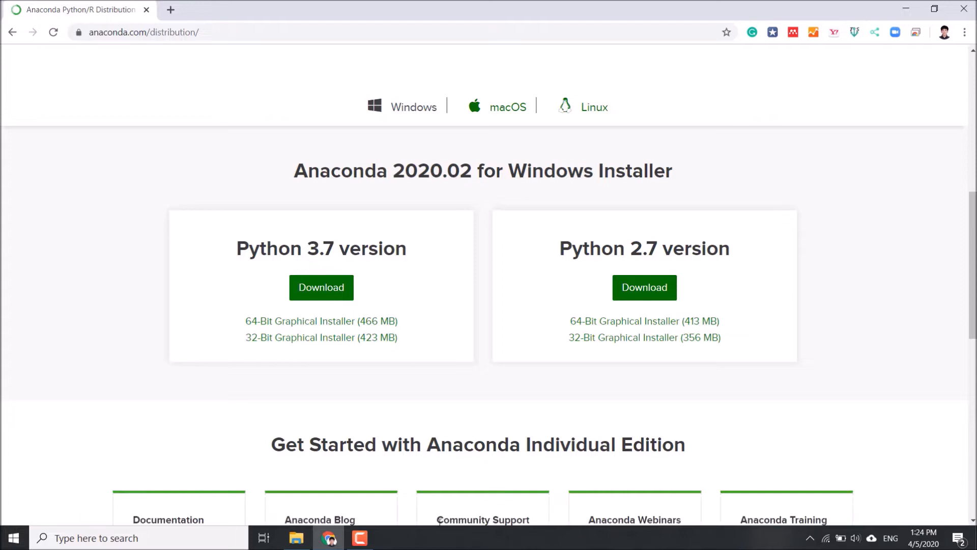
Switch to File Explorer, run Anaconda3-2020.02-Windows-x86_64.exe from the download folder, and accept the license agreement
left_click(296, 538)
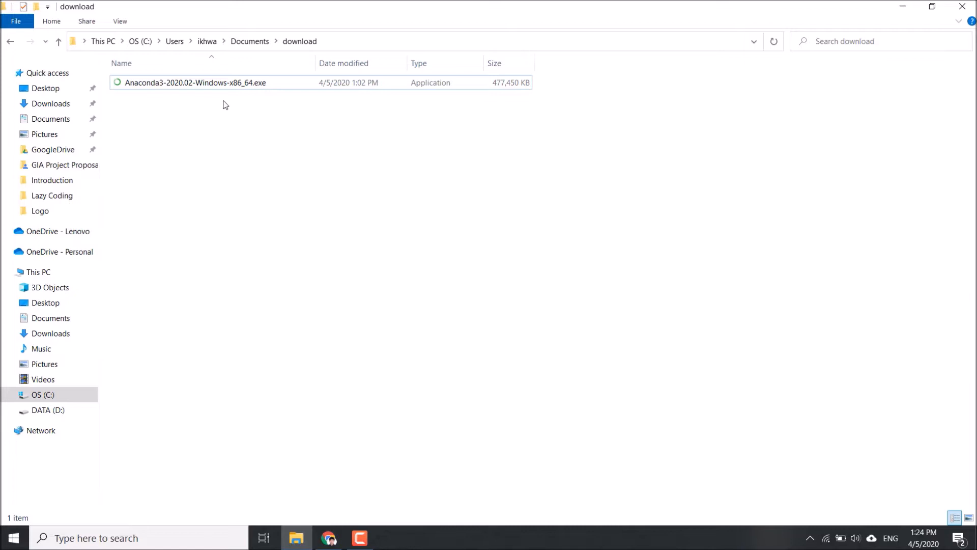
double_click(217, 85)
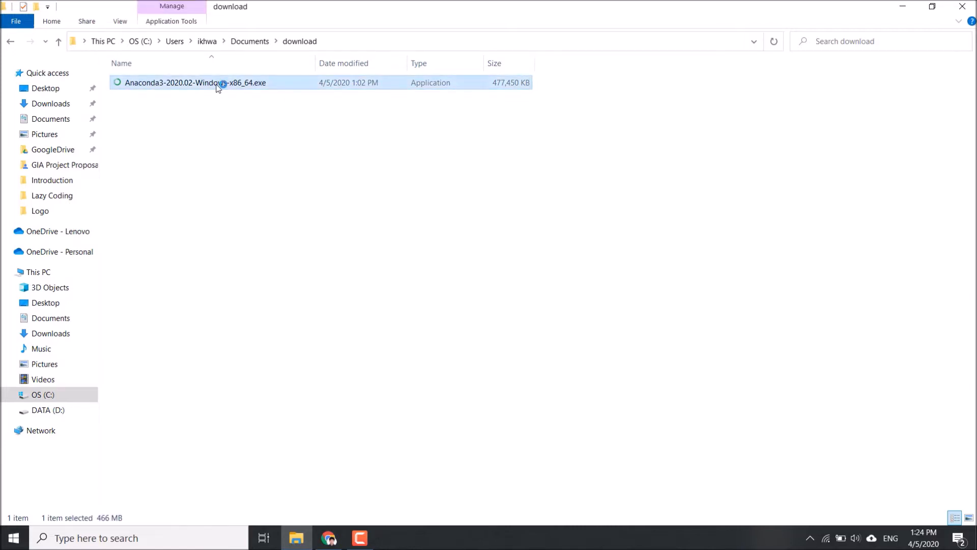
left_click_drag(484, 153, 438, 130)
left_click(529, 350)
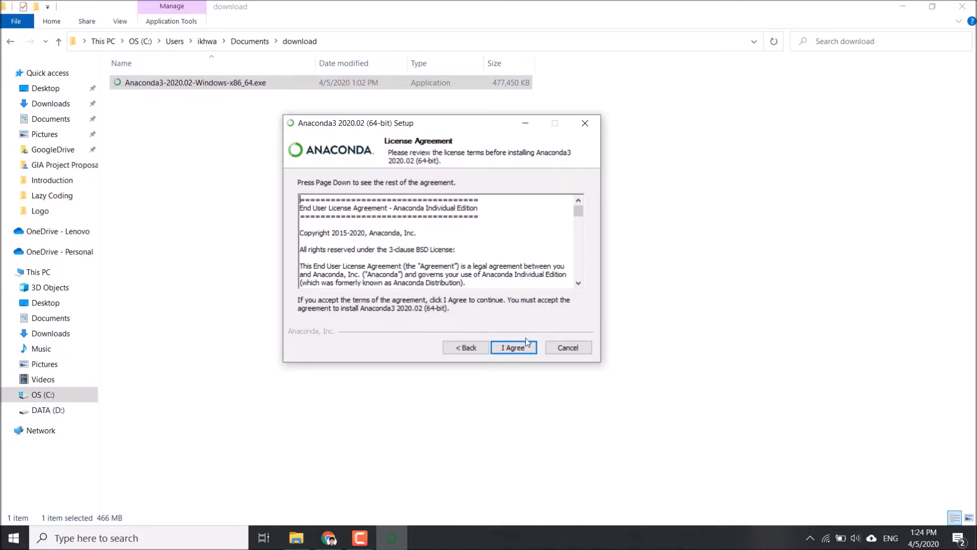
left_click(519, 351)
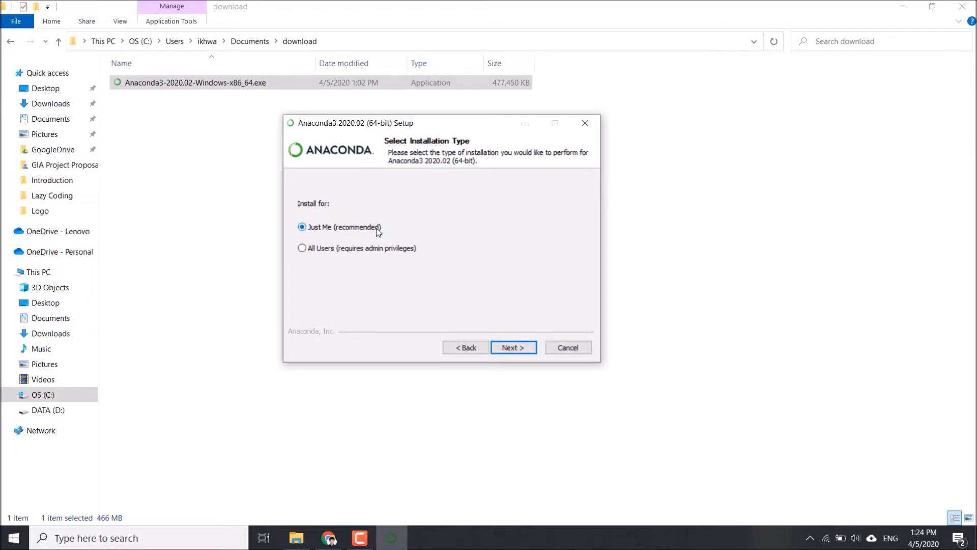
Choose the Just Me installation type and try to continue with the default destination folder
left_click(509, 348)
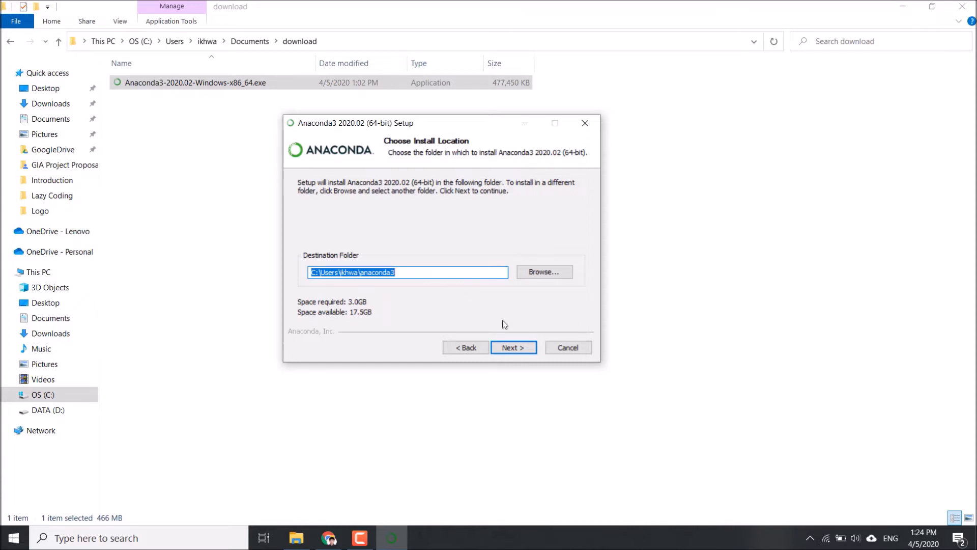
left_click(513, 348)
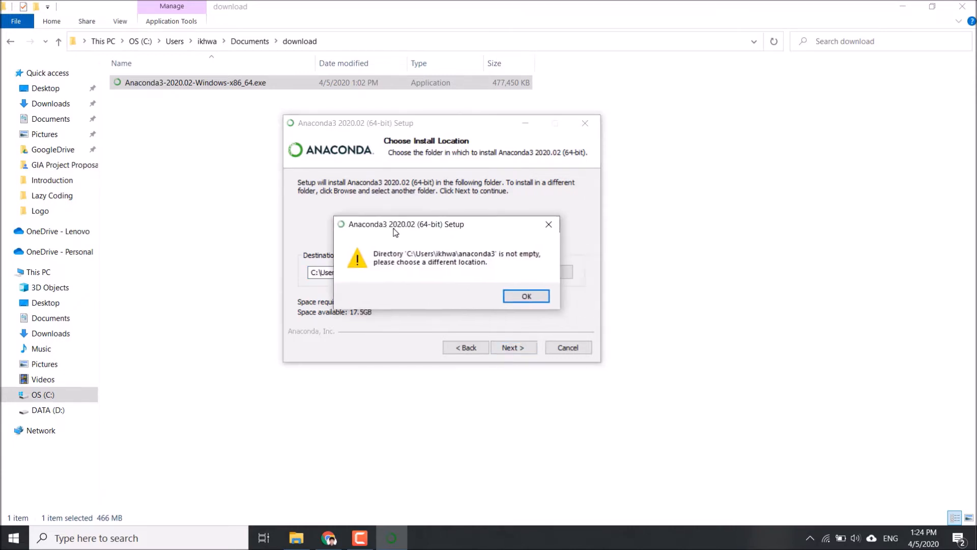
left_click(548, 225)
Set the installation destination to the test_anaconda folder on the DATA (D:) drive
left_click(534, 273)
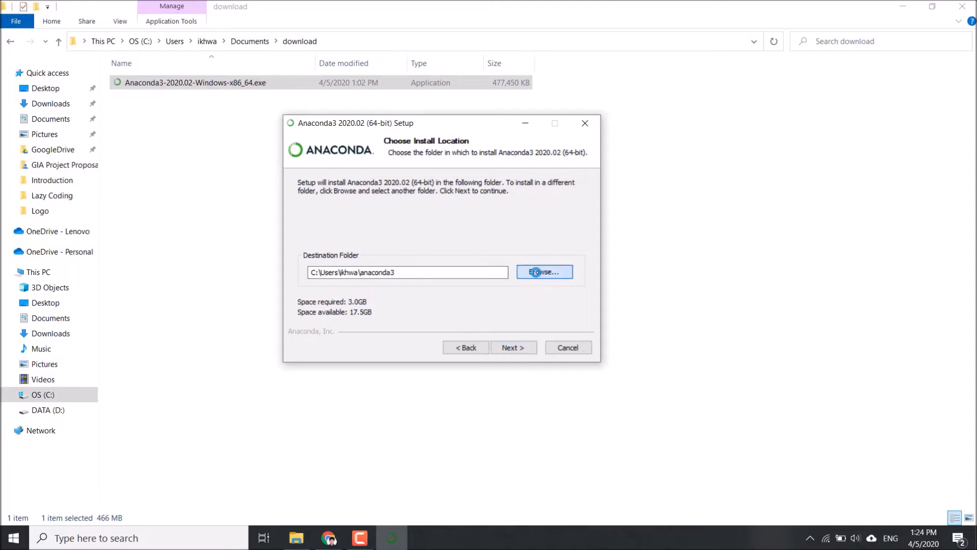
scroll(530, 282, "down", 12)
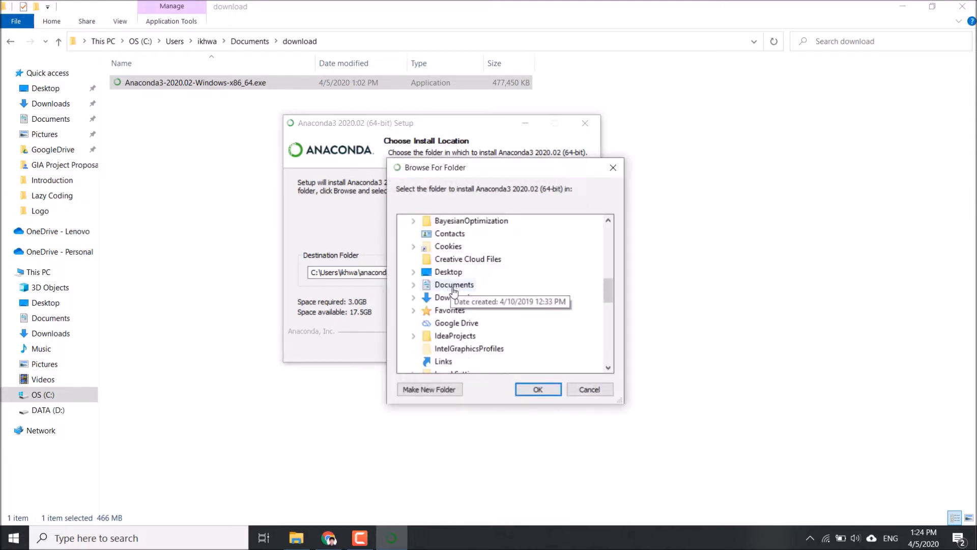
scroll(449, 321, "down", 4)
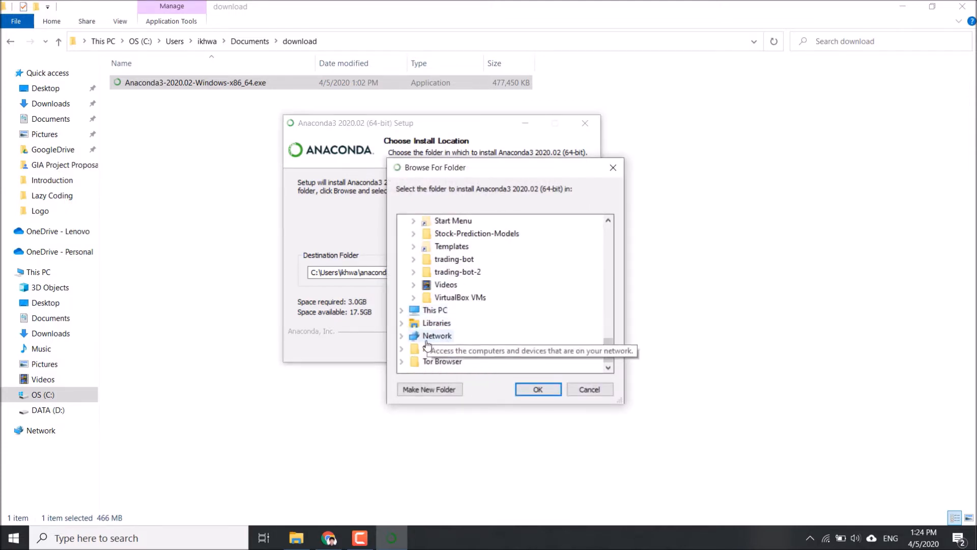
left_click(402, 310)
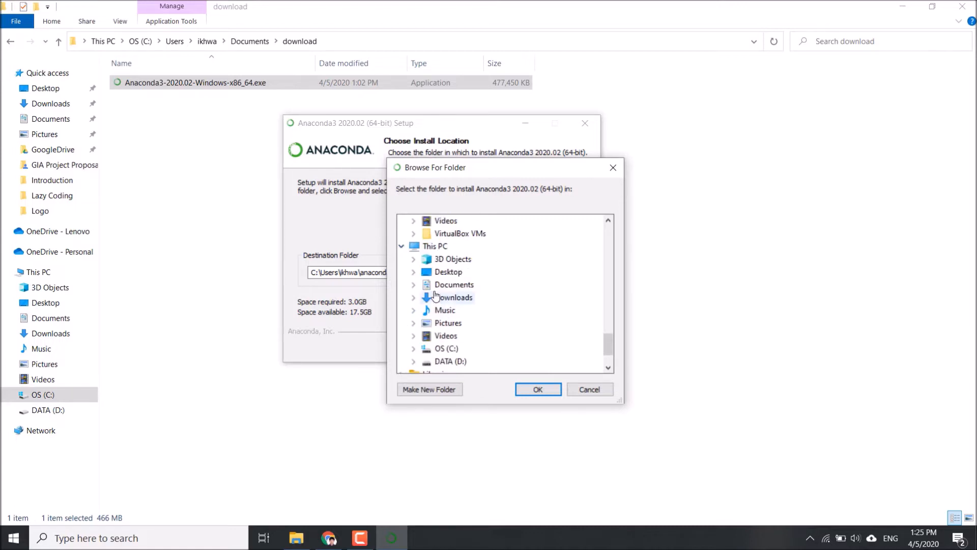
scroll(437, 334, "down", 1)
left_click(414, 324)
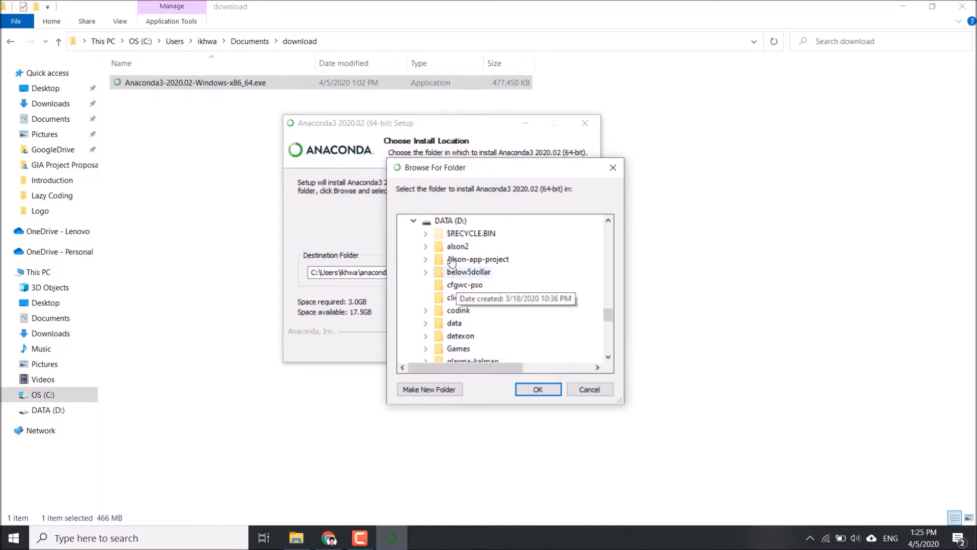
scroll(520, 324, "down", 3)
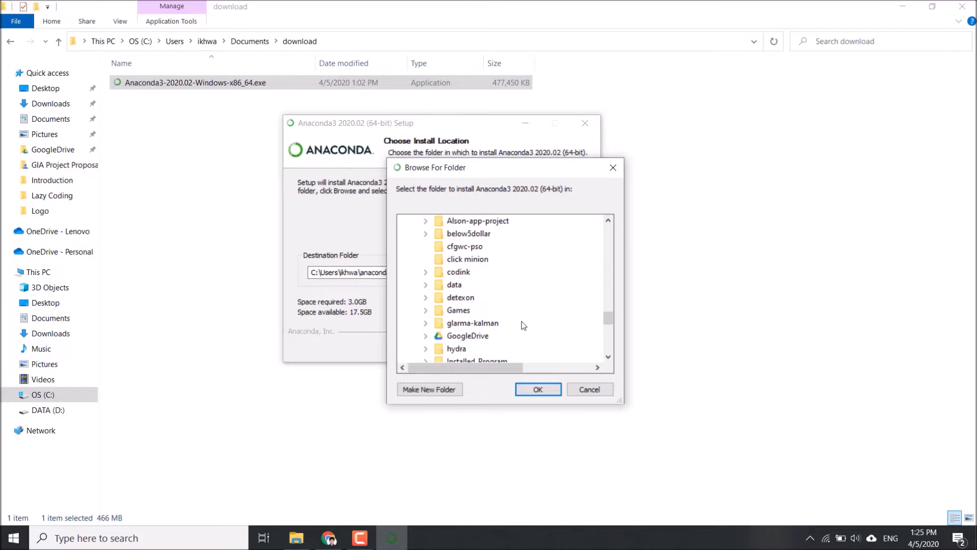
scroll(523, 325, "down", 1)
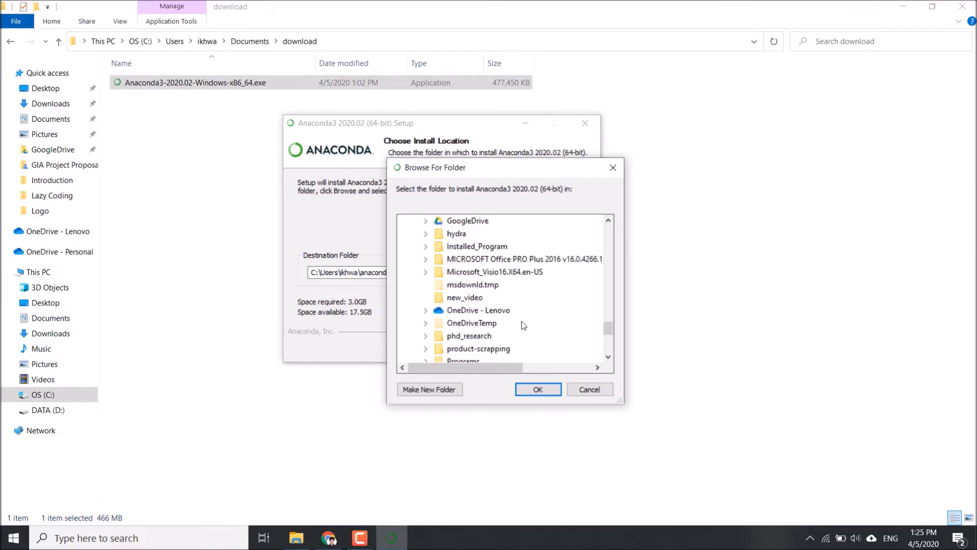
scroll(524, 326, "down", 4)
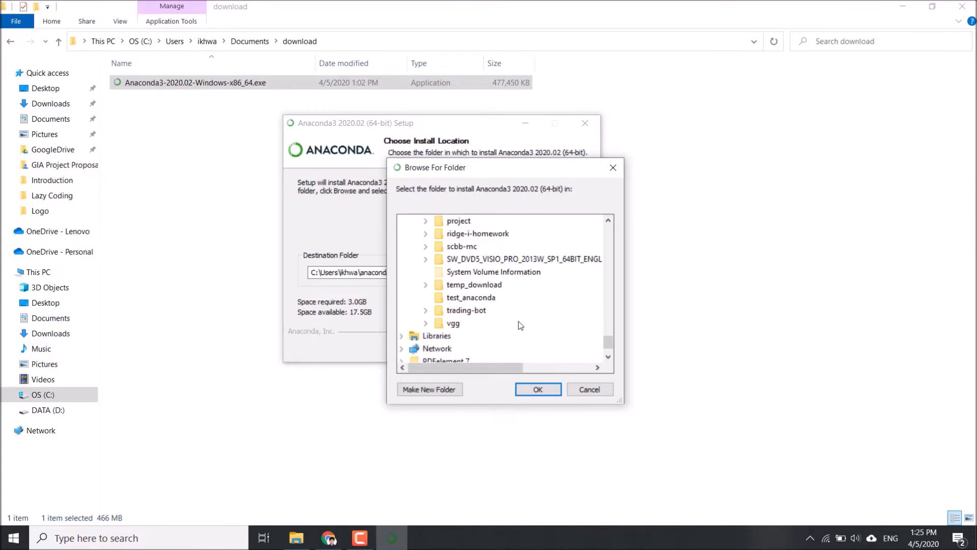
left_click(486, 299)
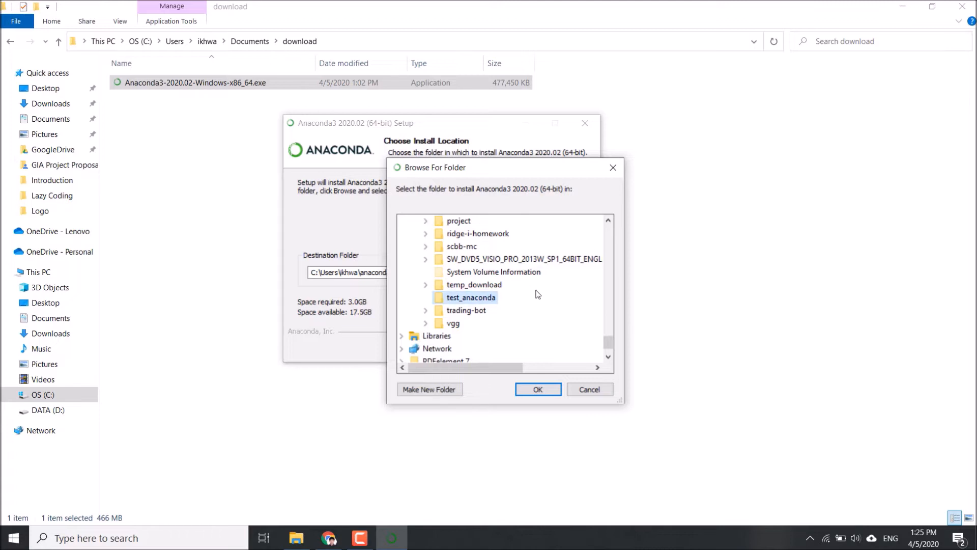
left_click(537, 389)
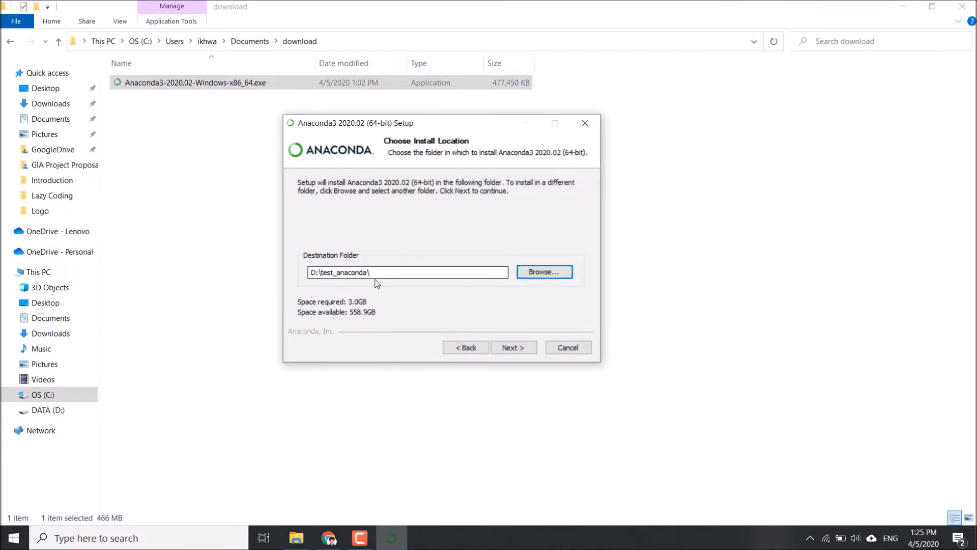
Continue to the advanced installation options and quit the Anaconda3 setup without installing
left_click(514, 349)
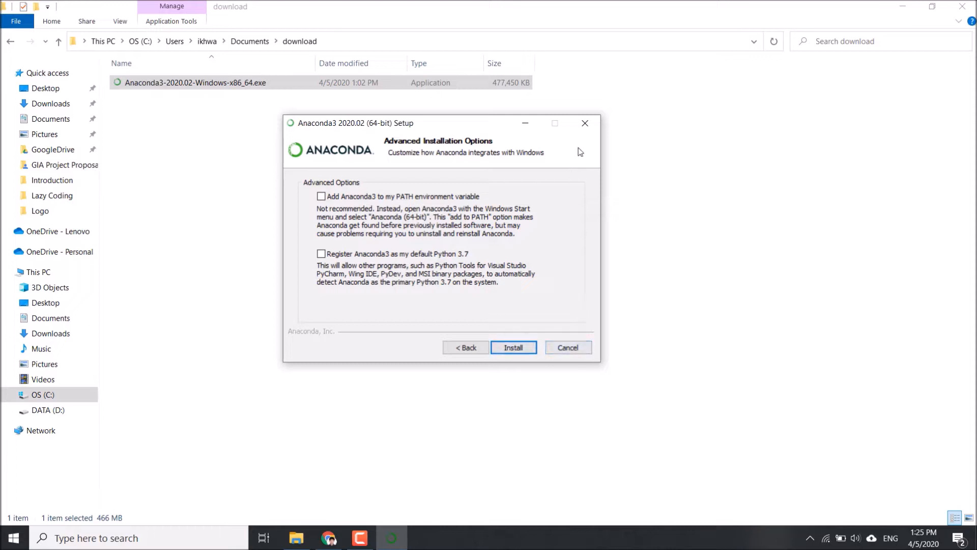
left_click(586, 130)
left_click(528, 310)
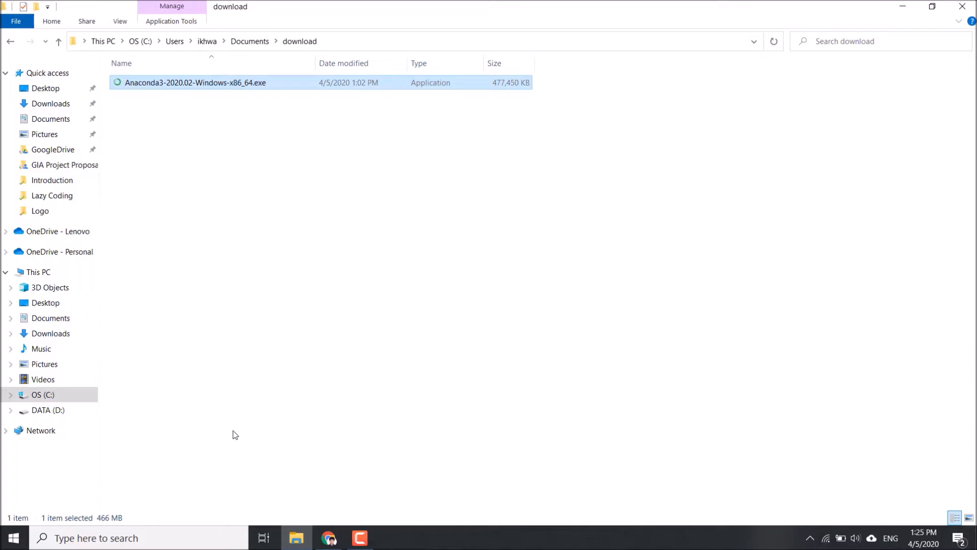
Search Windows for "anaconda navigator" and launch the Anaconda Navigator app
left_click(11, 539)
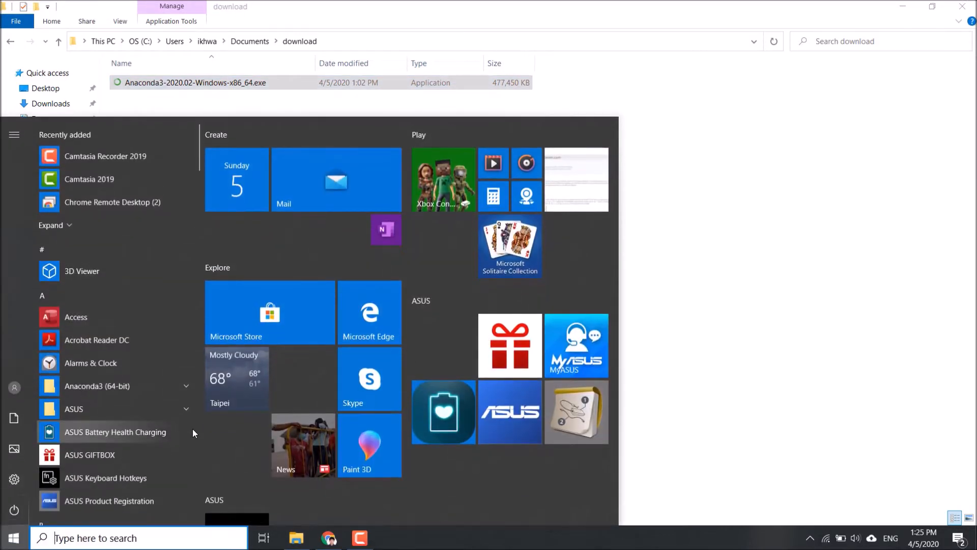
type("ana")
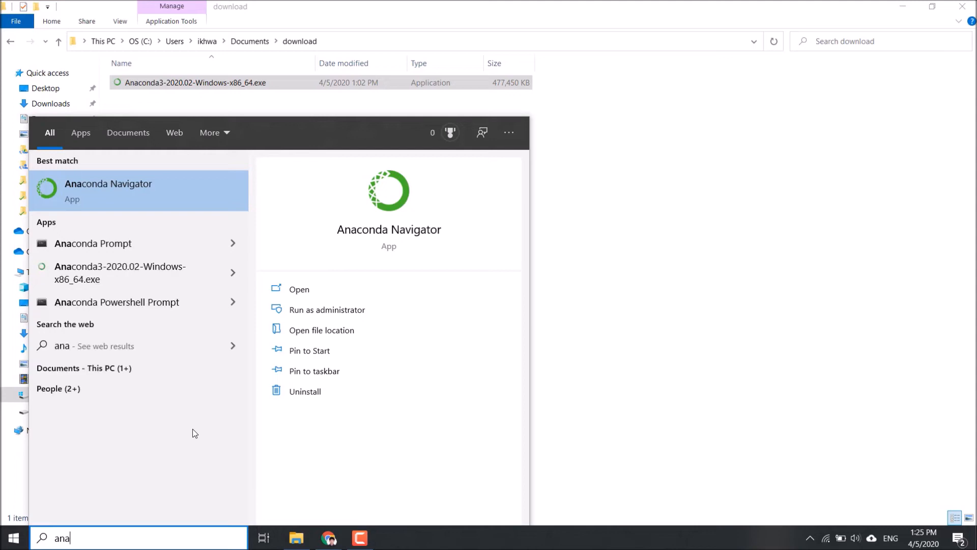
type("co")
key("BackSpace")
type("cond")
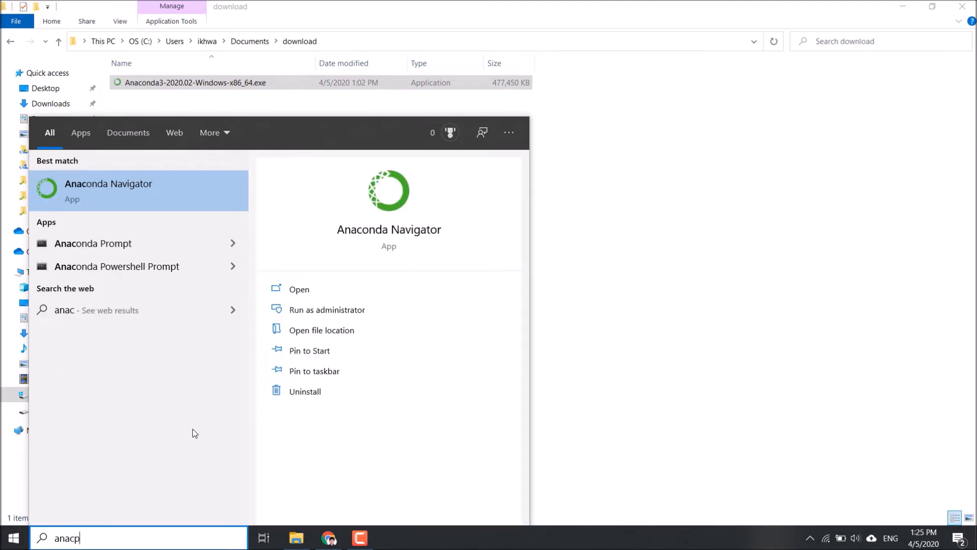
type("a nav")
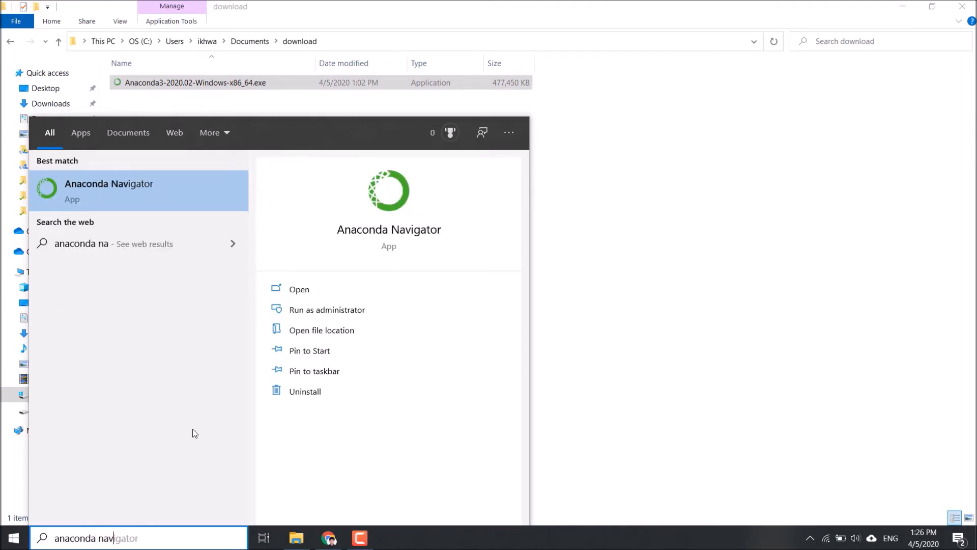
type("igator")
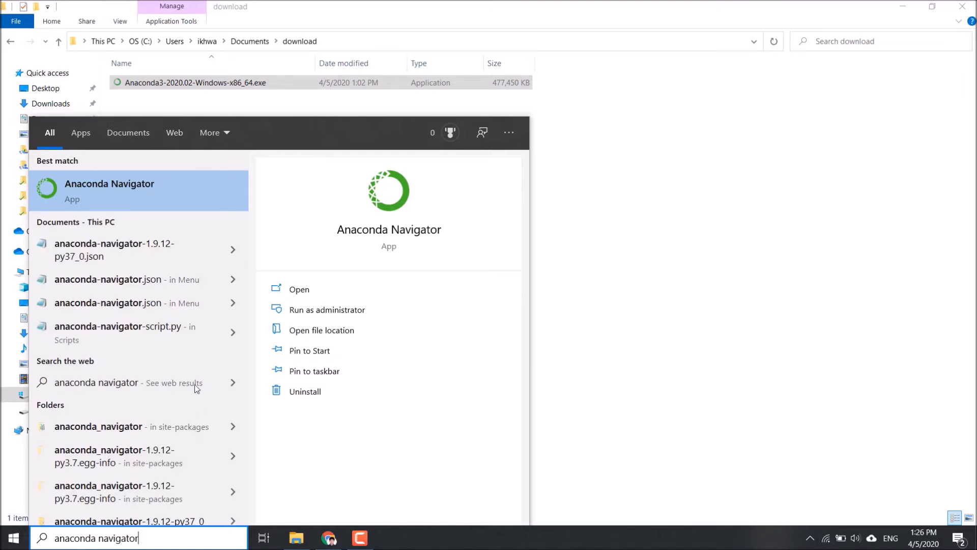
left_click(113, 193)
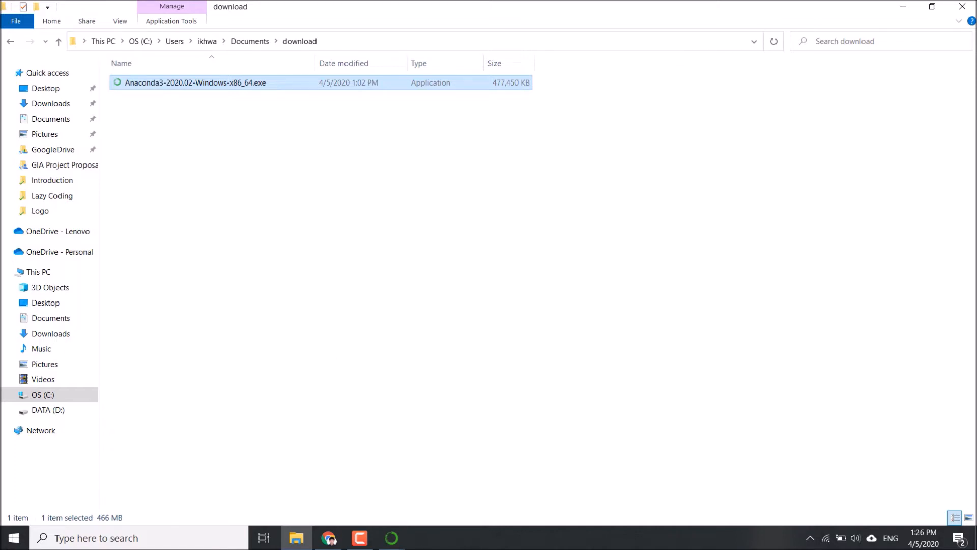
Bring the Anaconda Navigator window to the front and show its Environments page
left_click(391, 538)
left_click(380, 492)
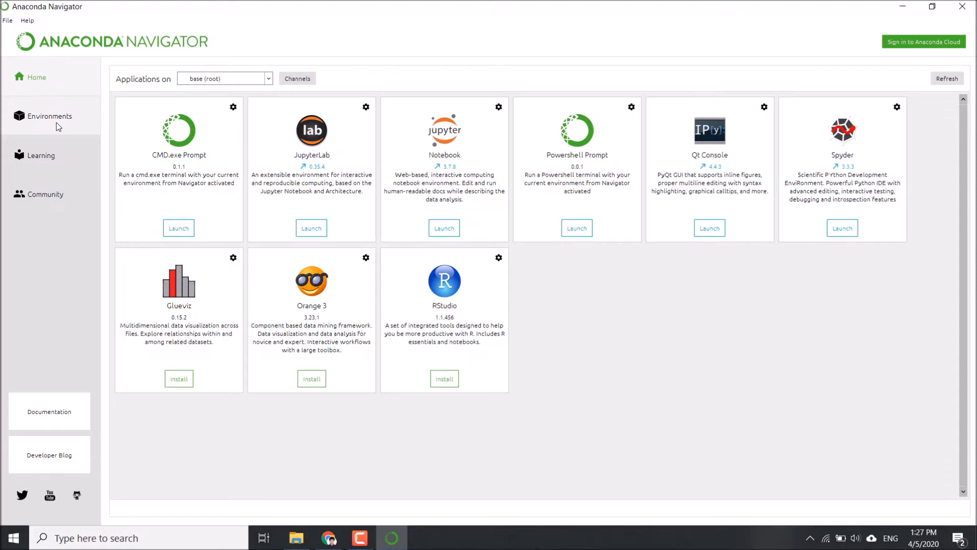
left_click(58, 127)
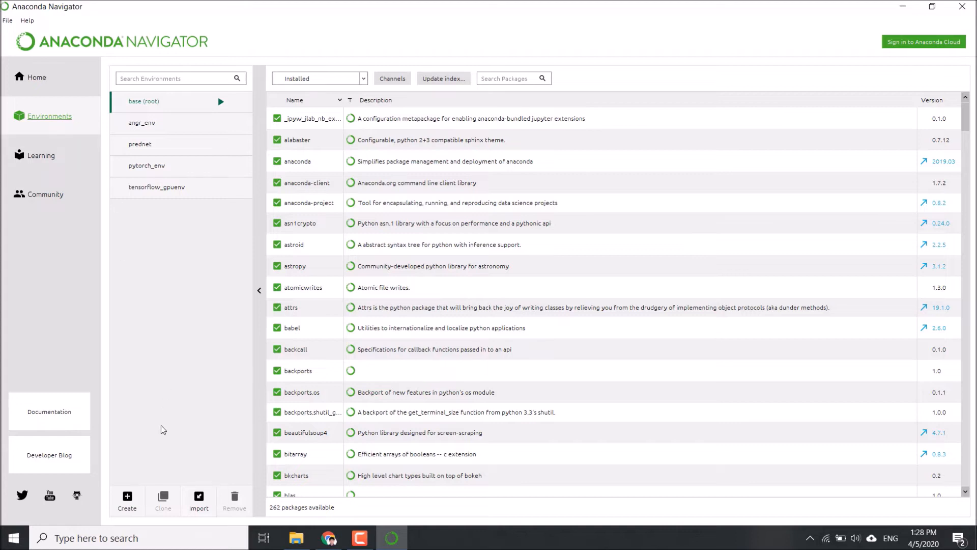
Create a new environment named ml_zero_to_hero with Python 3.7
left_click(130, 506)
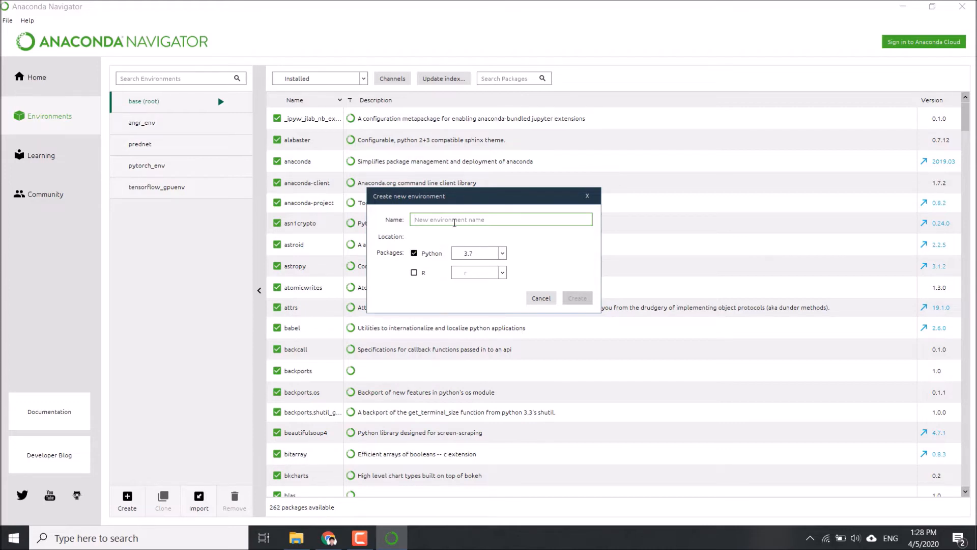
type("ml")
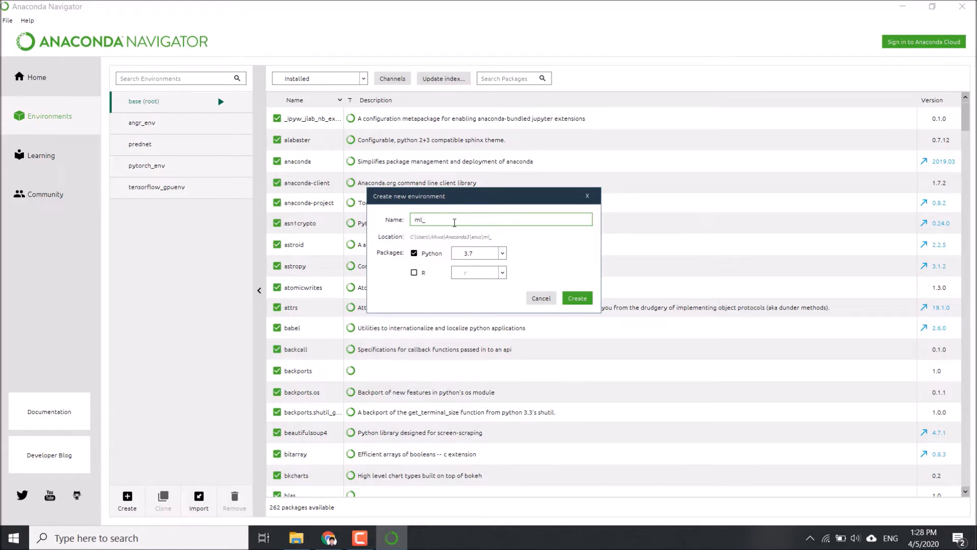
type("_zero_to_hero")
left_click(502, 254)
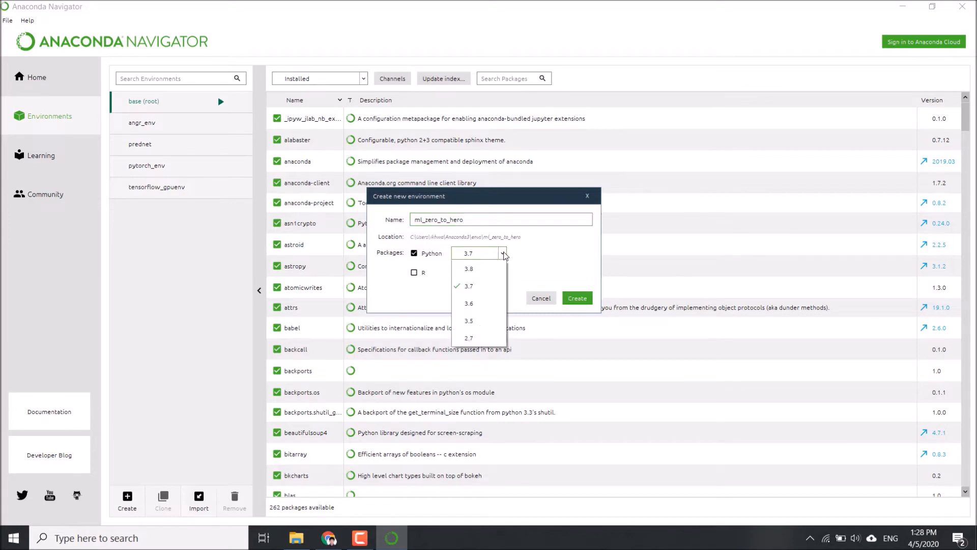
left_click(524, 257)
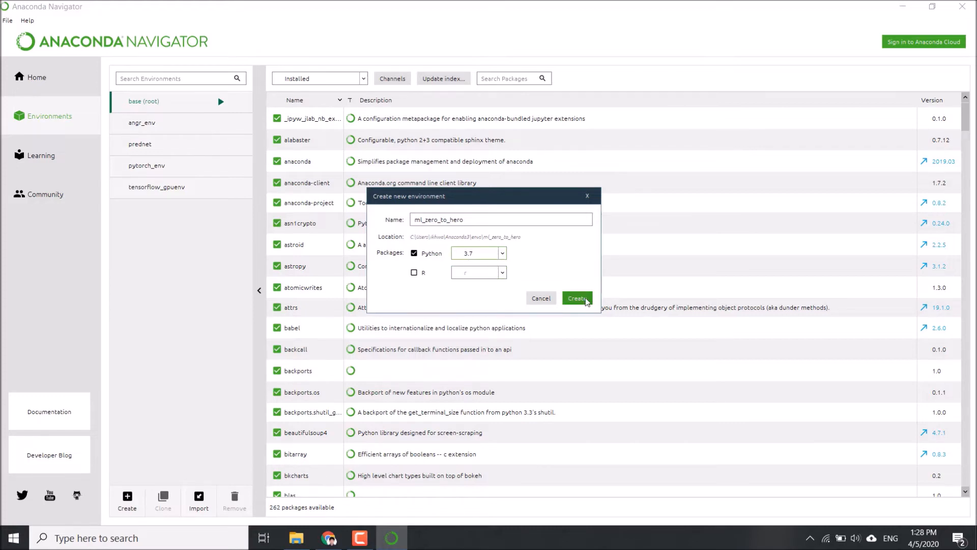
left_click(578, 299)
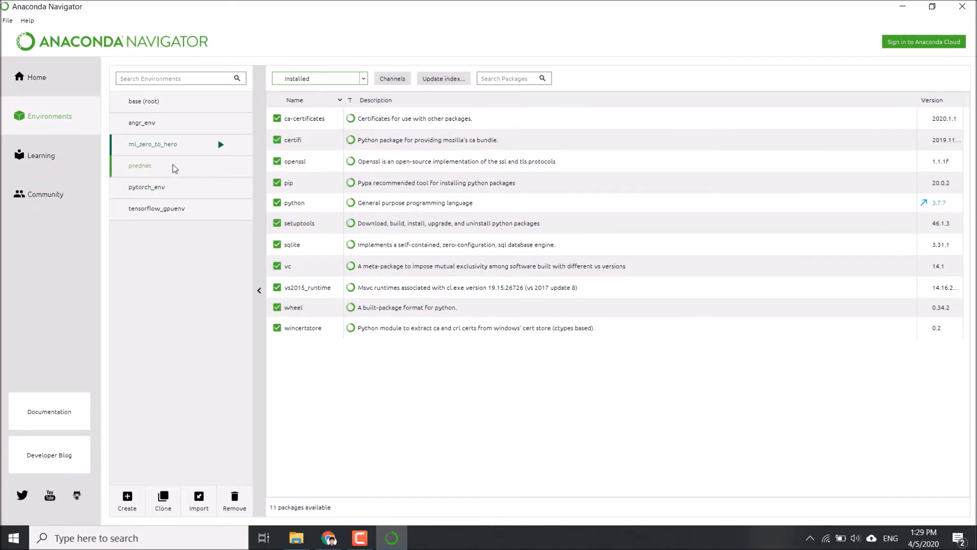
Install Spyder into the ml_zero_to_hero environment from the Home page's applications
left_click(40, 85)
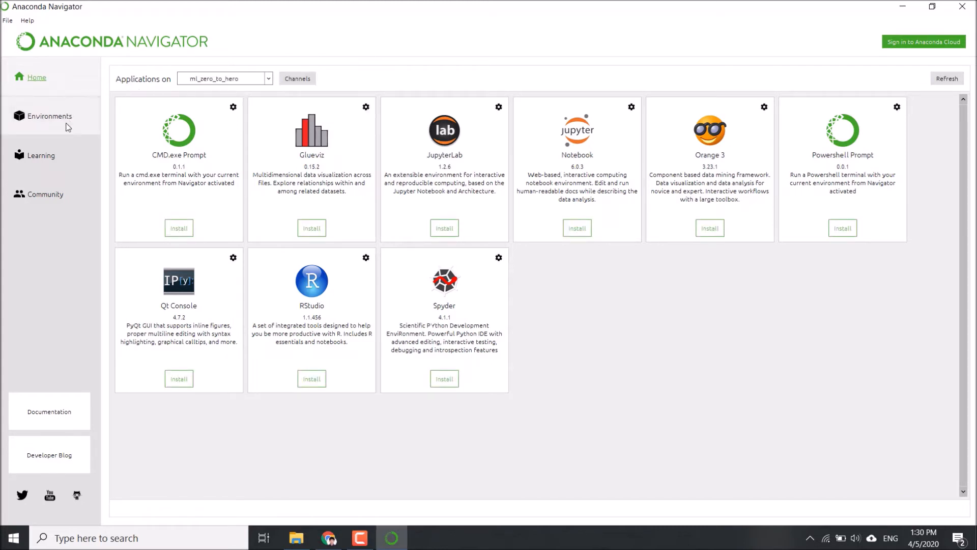
left_click(269, 80)
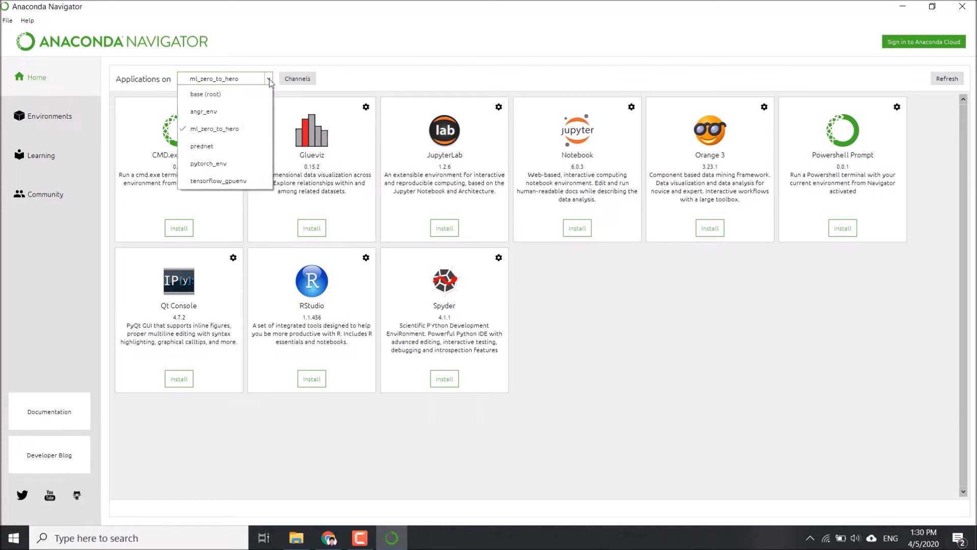
left_click(214, 132)
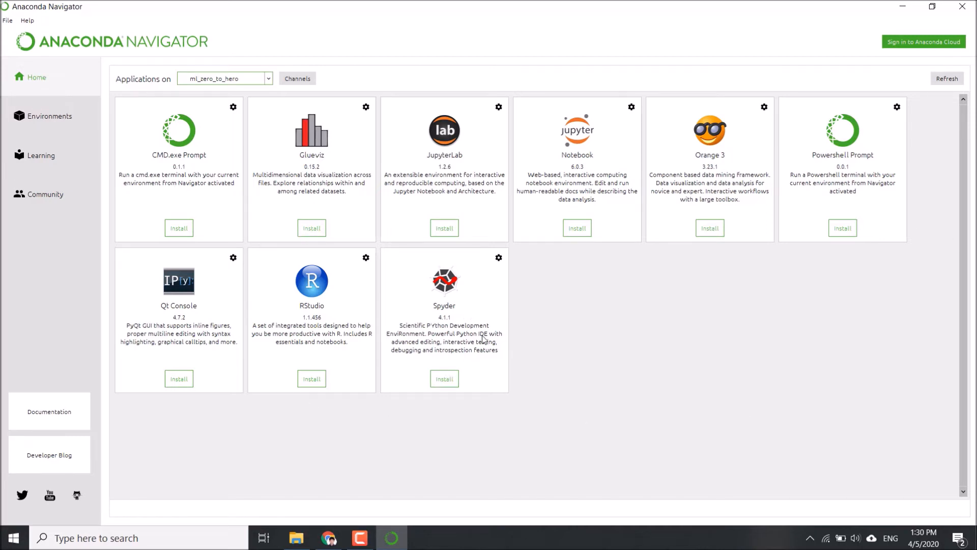
left_click(446, 383)
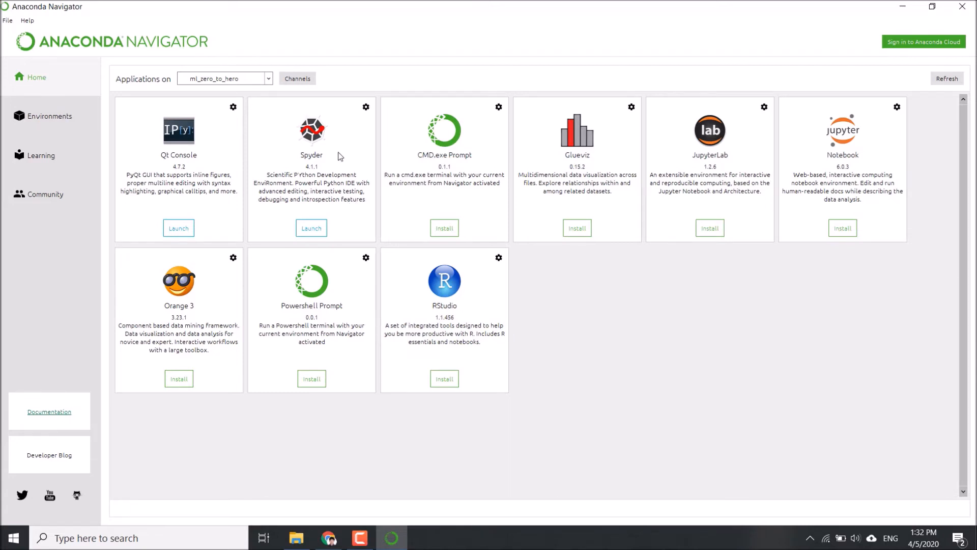
Launch Spyder from the ml_zero_to_hero environment and close the Kite installation offer
left_click(310, 230)
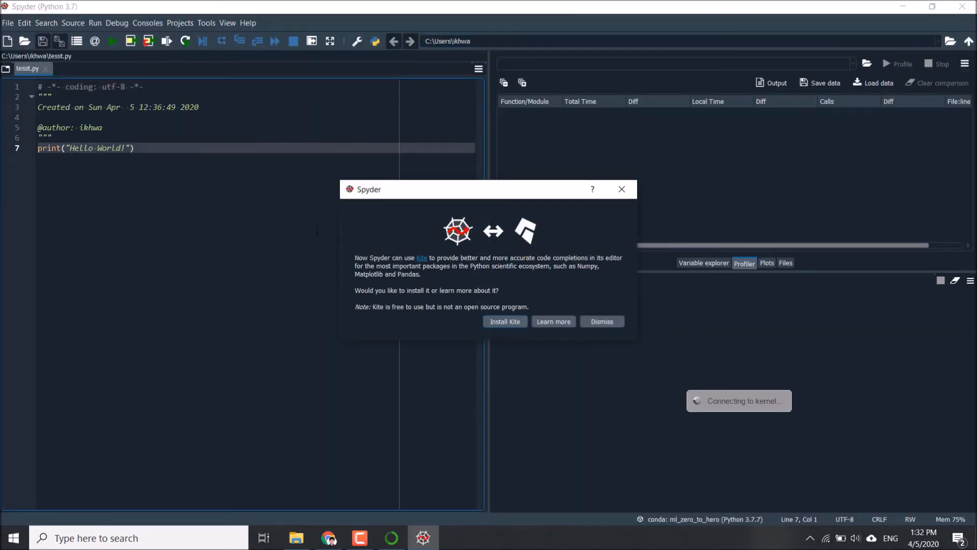
left_click(622, 189)
left_click(213, 187)
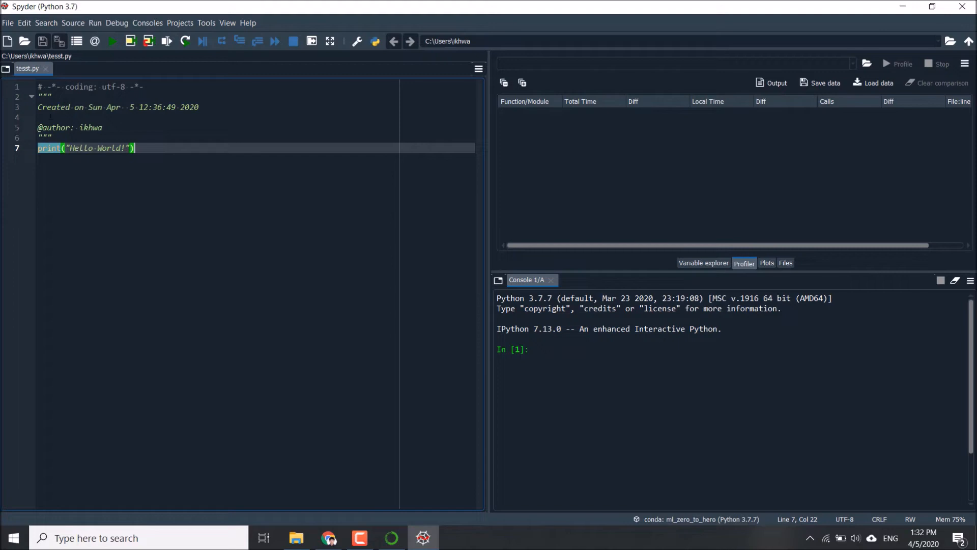
left_click(608, 349)
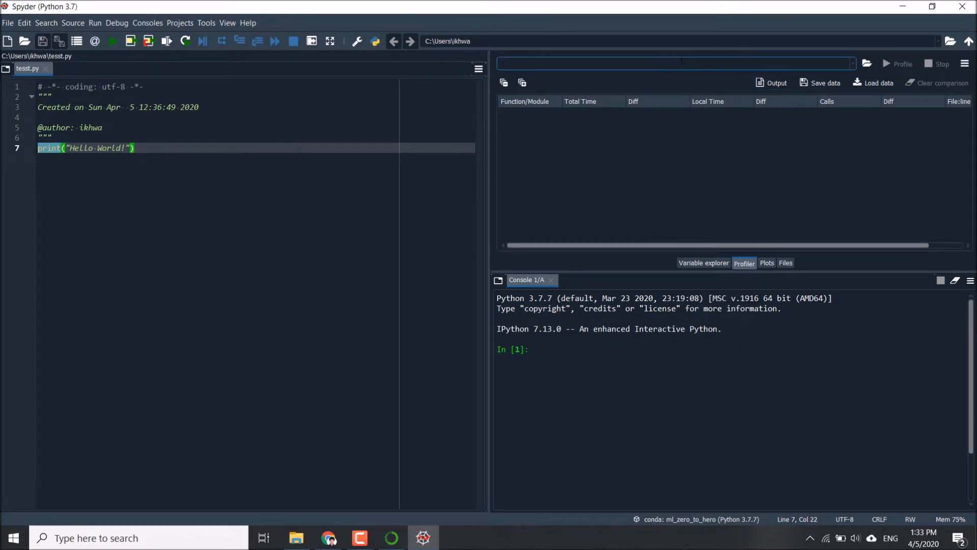
Close Spyder's Profiler, Editor and IPython console panes
left_click(965, 63)
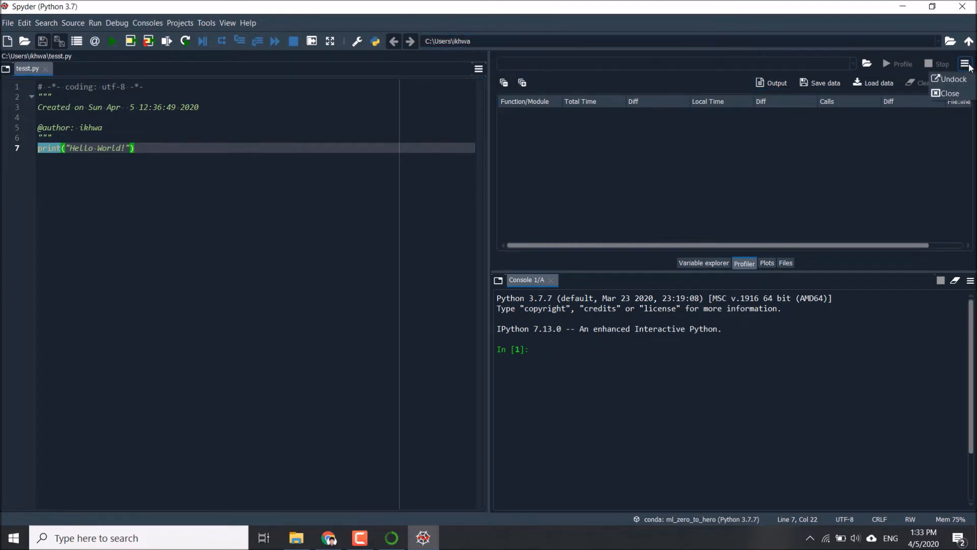
left_click(948, 93)
left_click(482, 71)
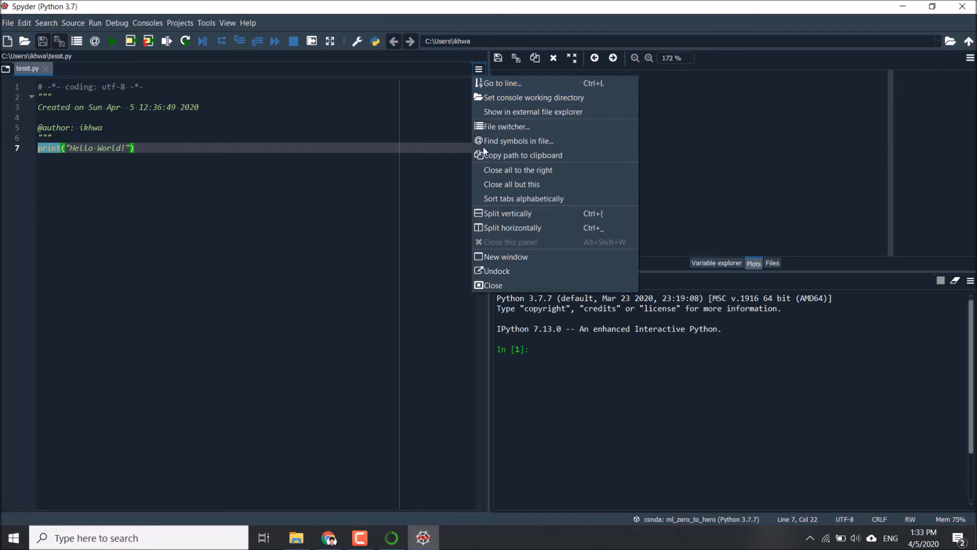
left_click(481, 283)
left_click(970, 280)
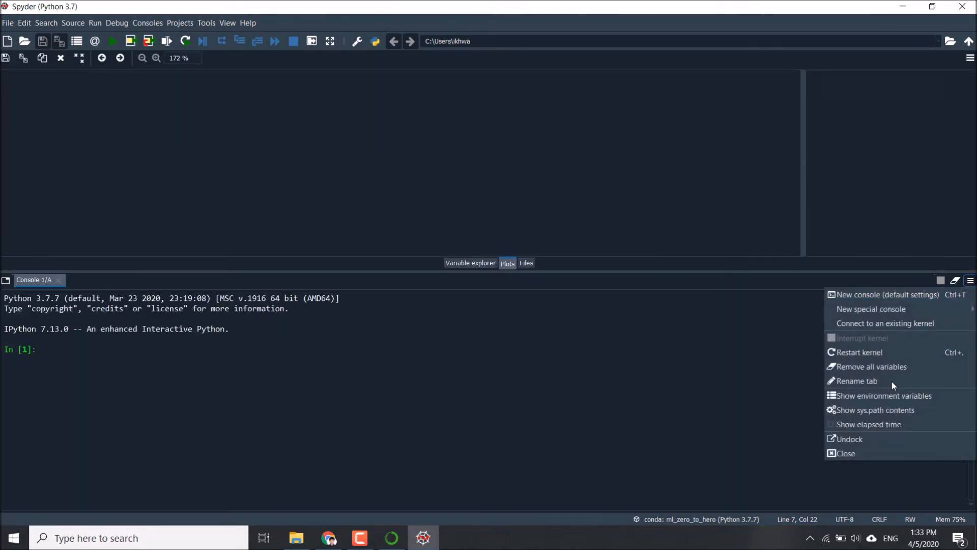
left_click(862, 452)
Close the remaining Plots, Files and Variable explorer panes
left_click(970, 58)
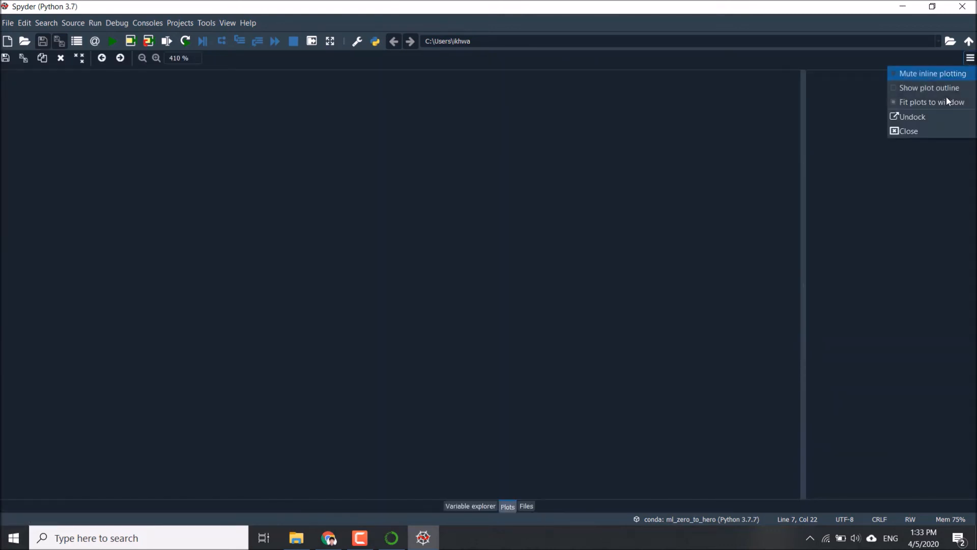
left_click(912, 134)
left_click(971, 57)
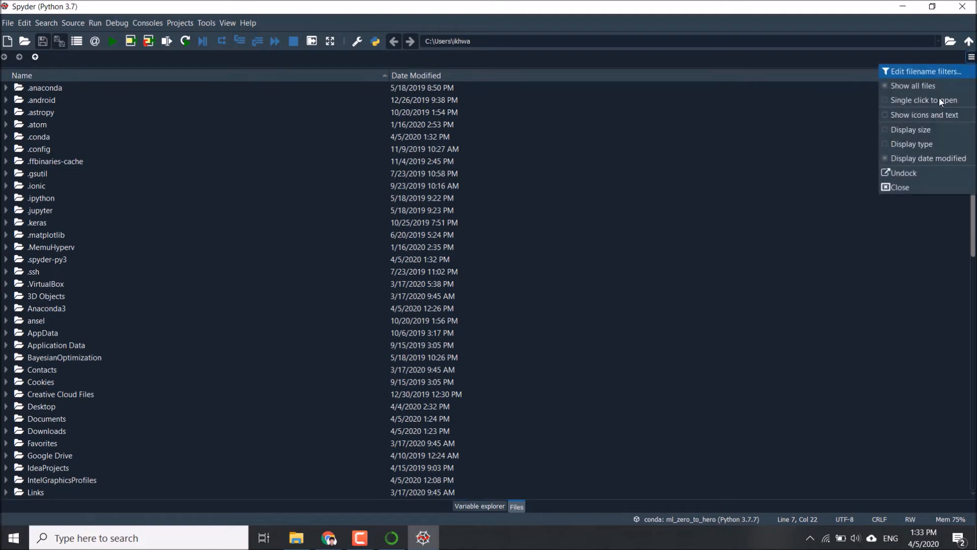
left_click(903, 185)
left_click(970, 57)
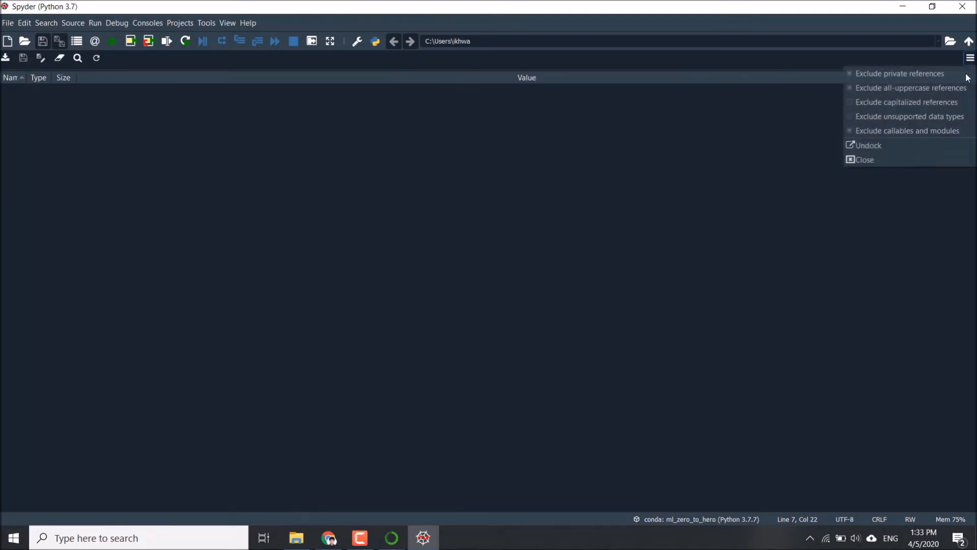
left_click(919, 162)
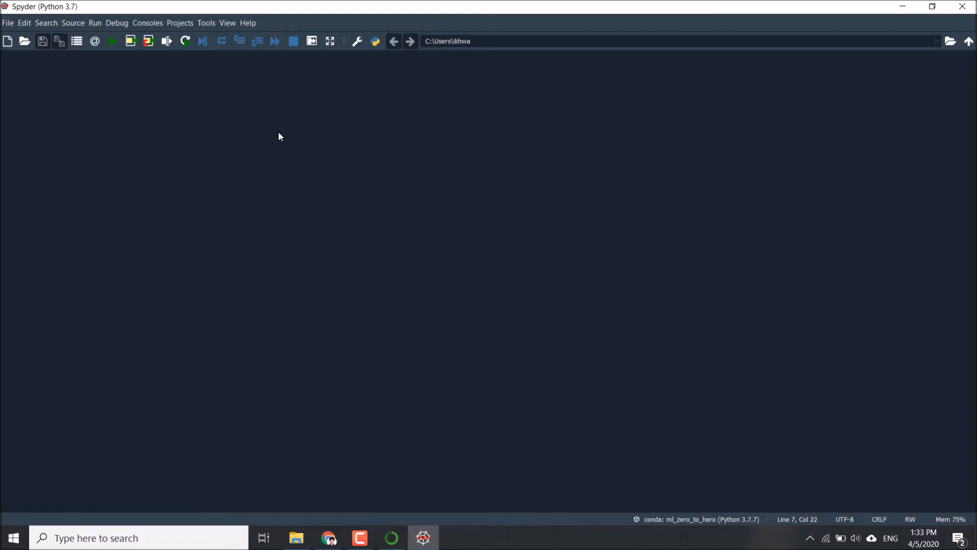
Show the Editor and IPython console panes in the empty Spyder window
left_click(207, 23)
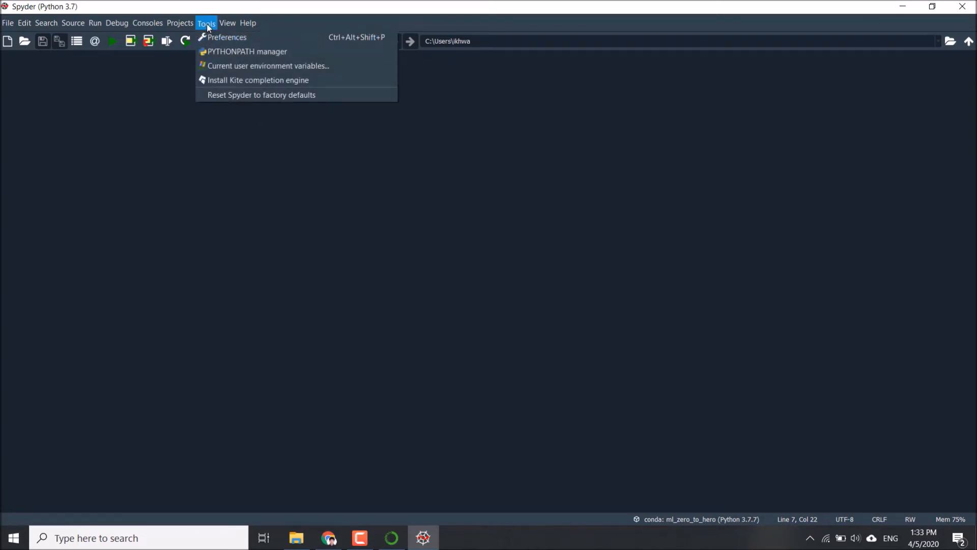
mouse_move(95, 24)
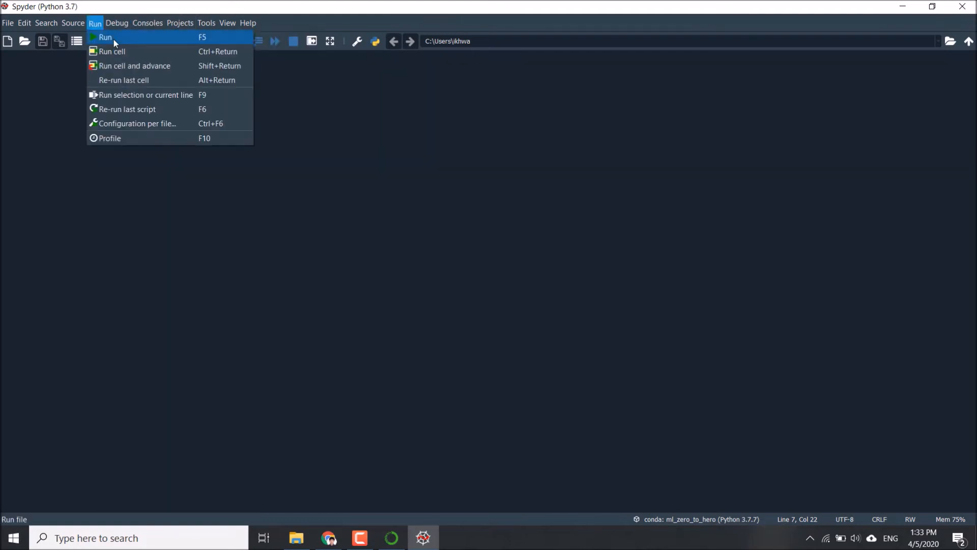
left_click(214, 23)
left_click(222, 23)
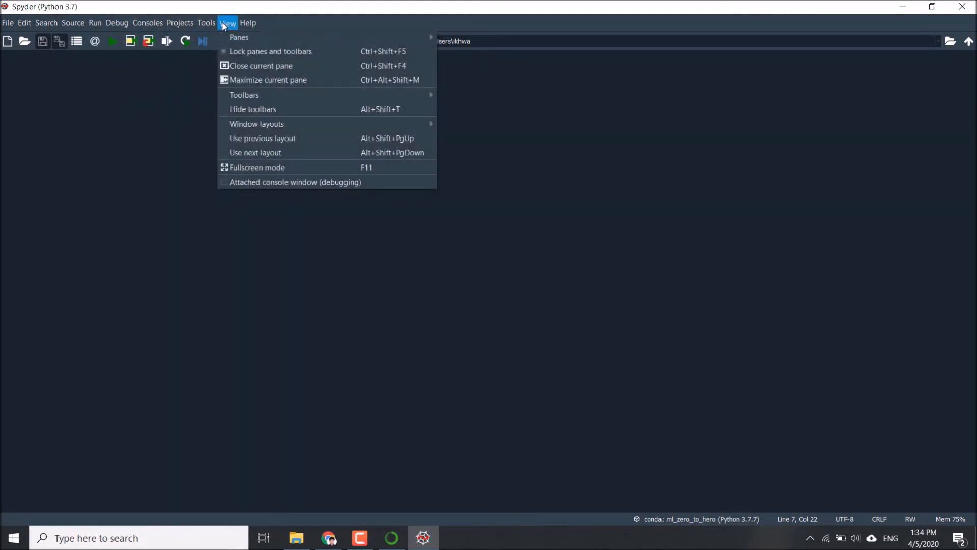
mouse_move(225, 33)
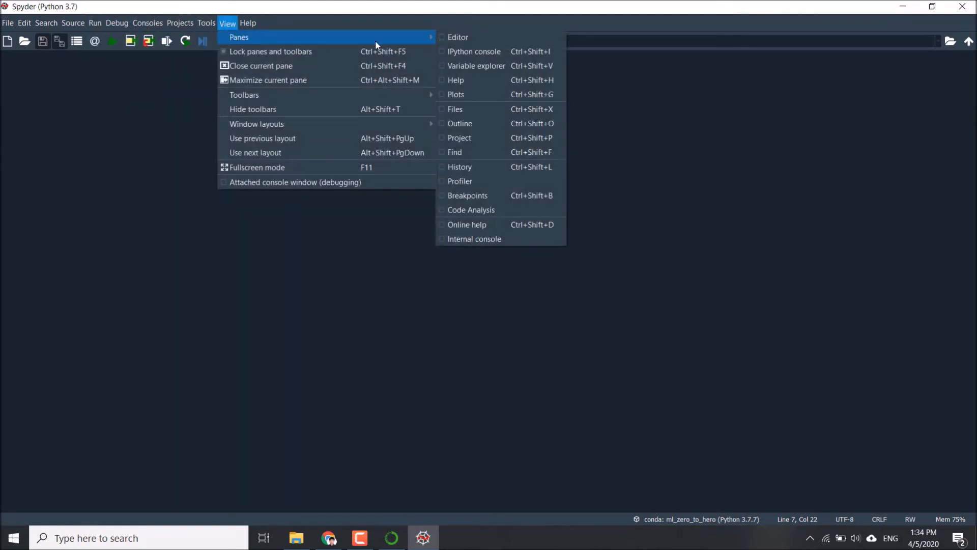
left_click(442, 37)
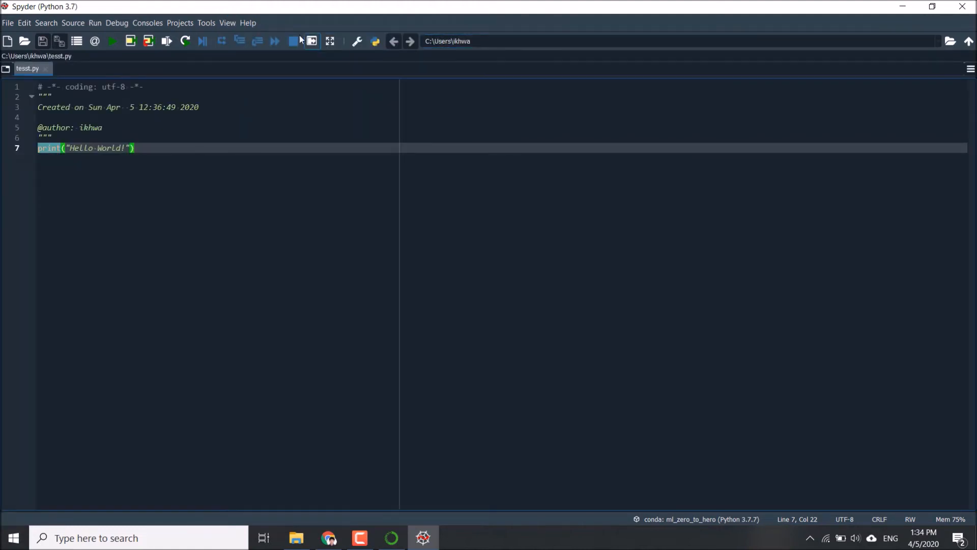
left_click(248, 22)
mouse_move(228, 23)
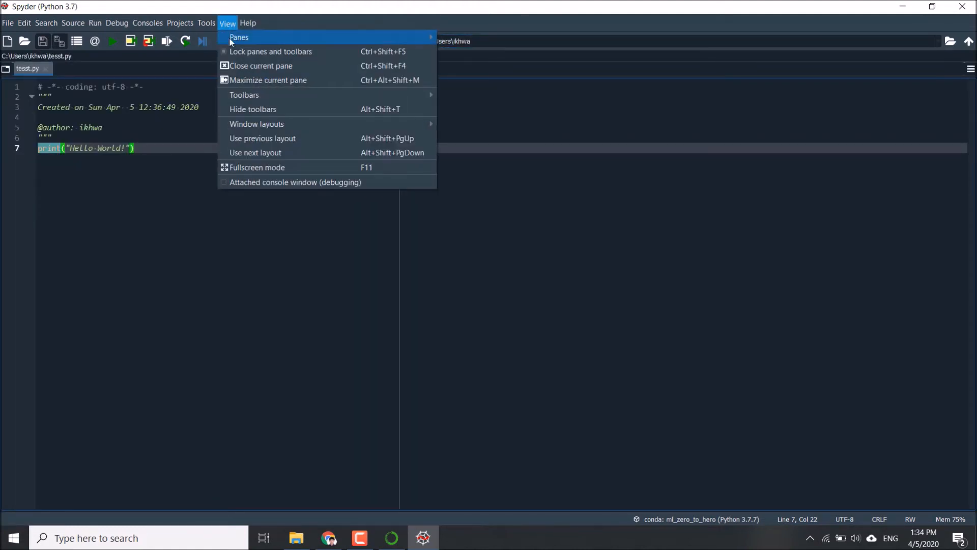
mouse_move(298, 35)
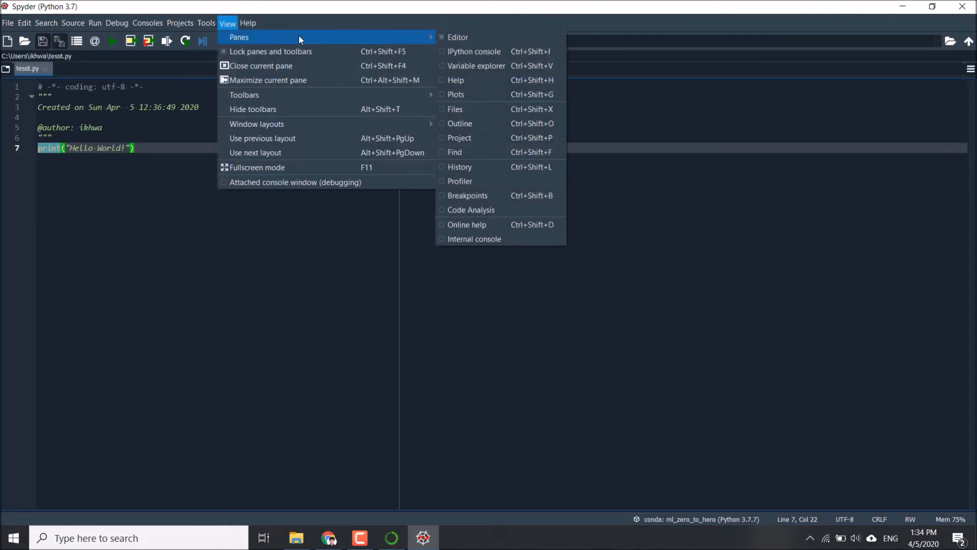
left_click(443, 51)
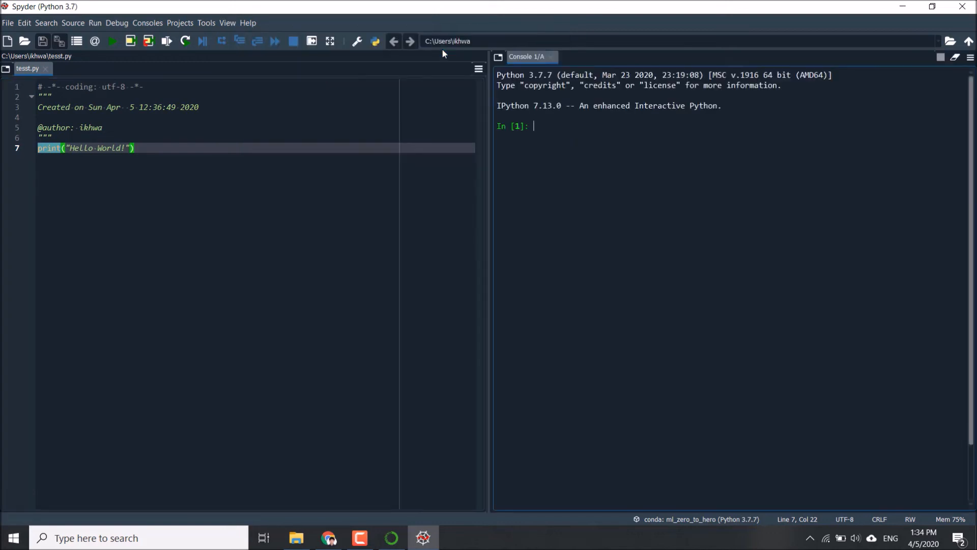
Add the Variable explorer and Code Analysis panes to the Spyder layout
left_click(226, 24)
mouse_move(426, 38)
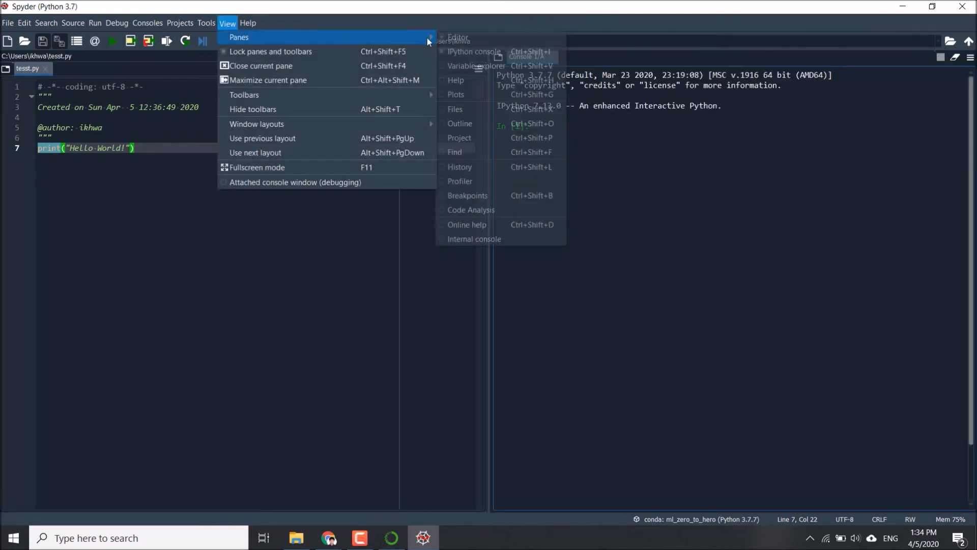
left_click(438, 65)
left_click(226, 23)
mouse_move(247, 24)
mouse_move(429, 38)
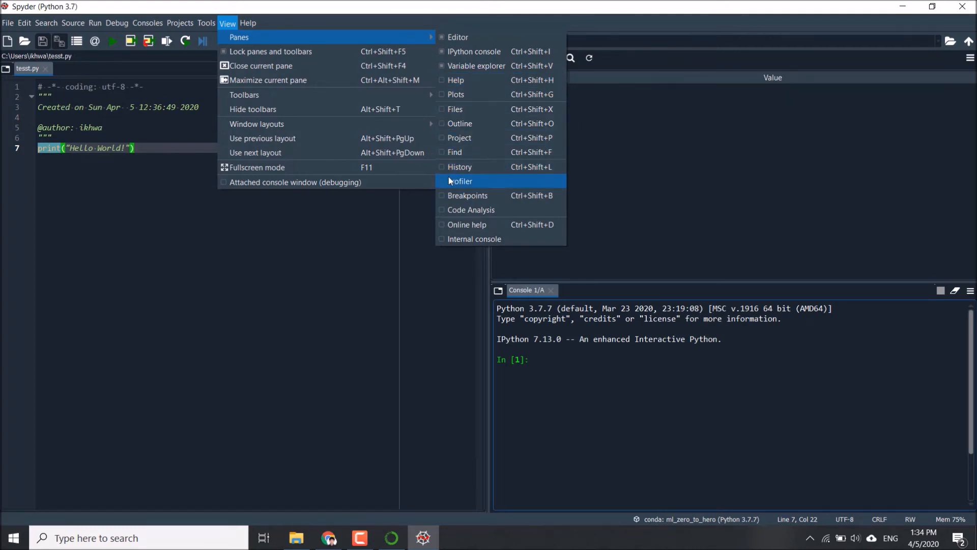
left_click(442, 217)
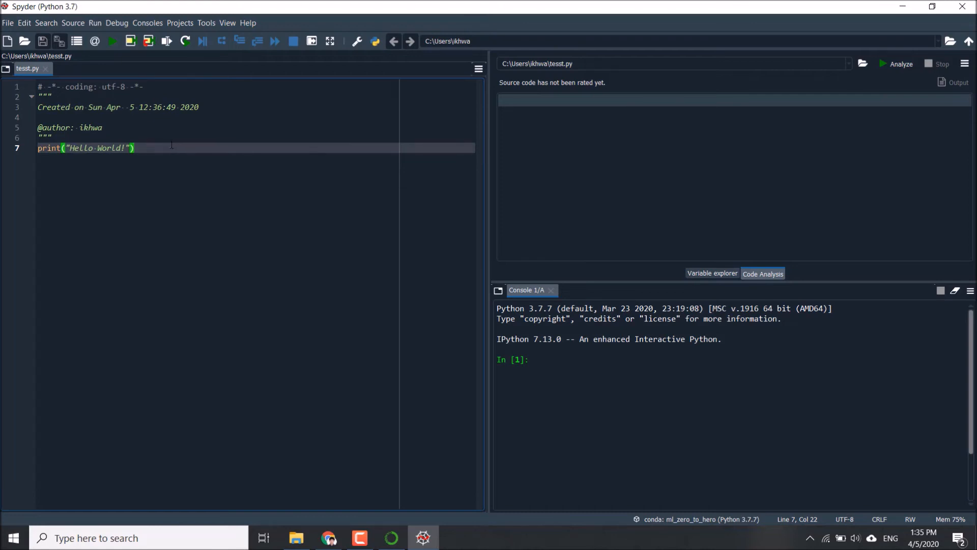
Apply the Spyder syntax highlighting theme in the Appearance preferences and decline the immediate restart
left_click(207, 24)
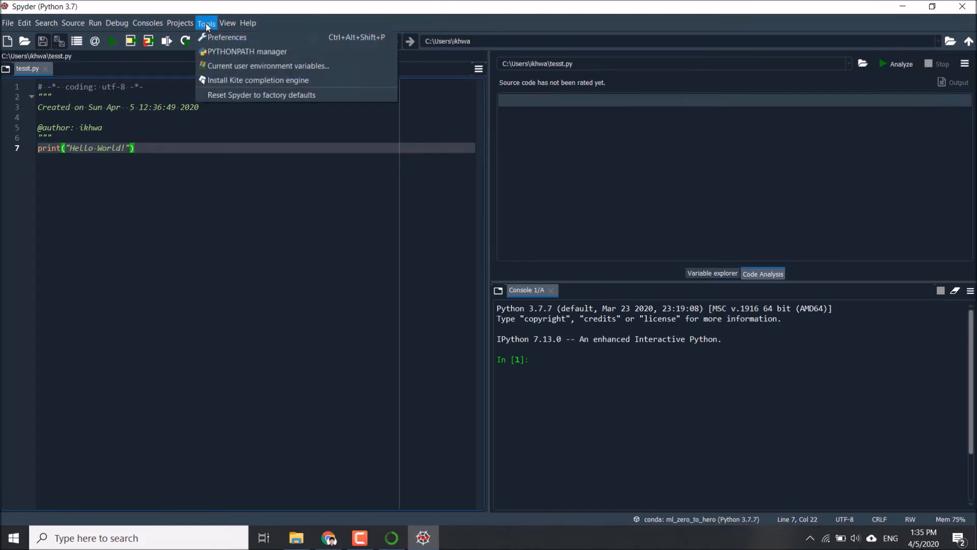
left_click(210, 36)
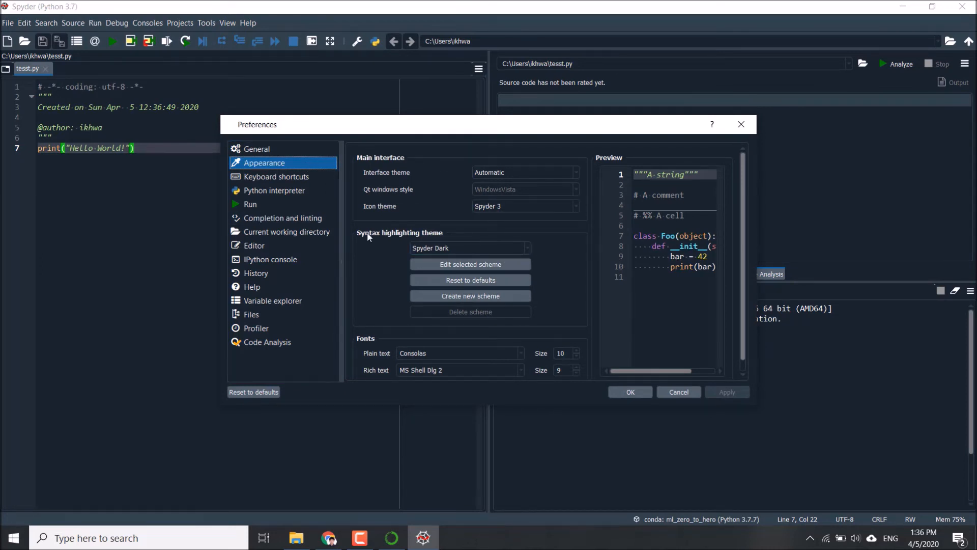
left_click(527, 248)
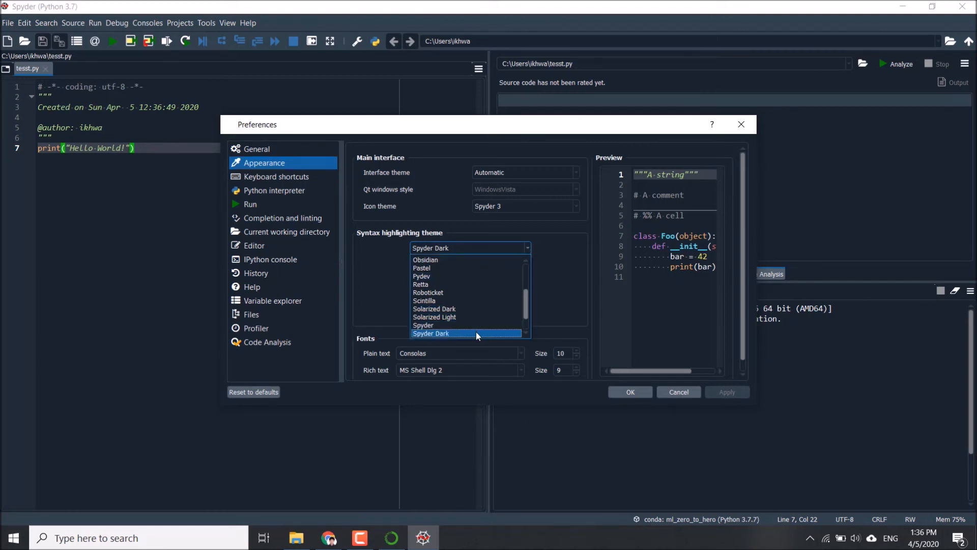
left_click(445, 325)
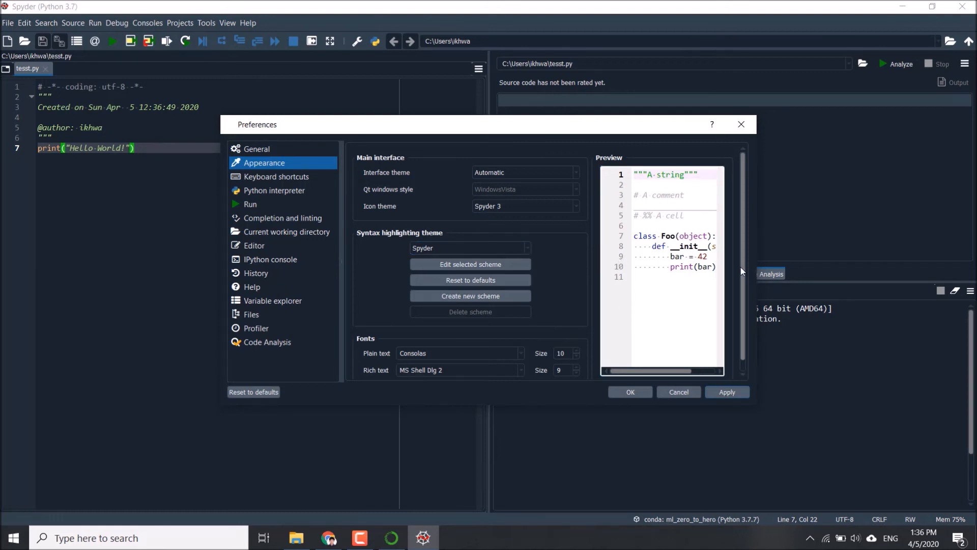
left_click(723, 392)
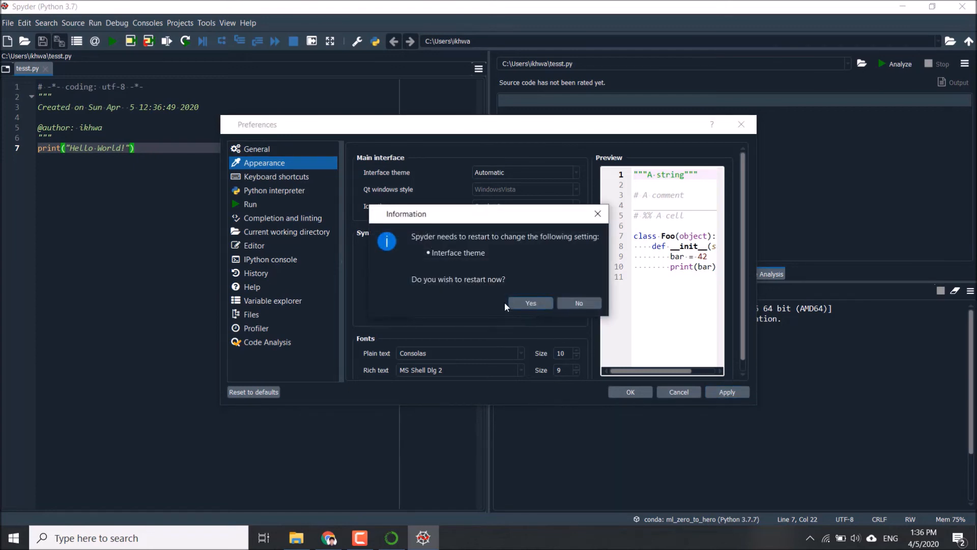
left_click_drag(464, 217, 416, 203)
left_click(531, 290)
Set the plain text font size to 14, apply the appearance settings and restart Spyder
scroll(585, 270, "down", 1)
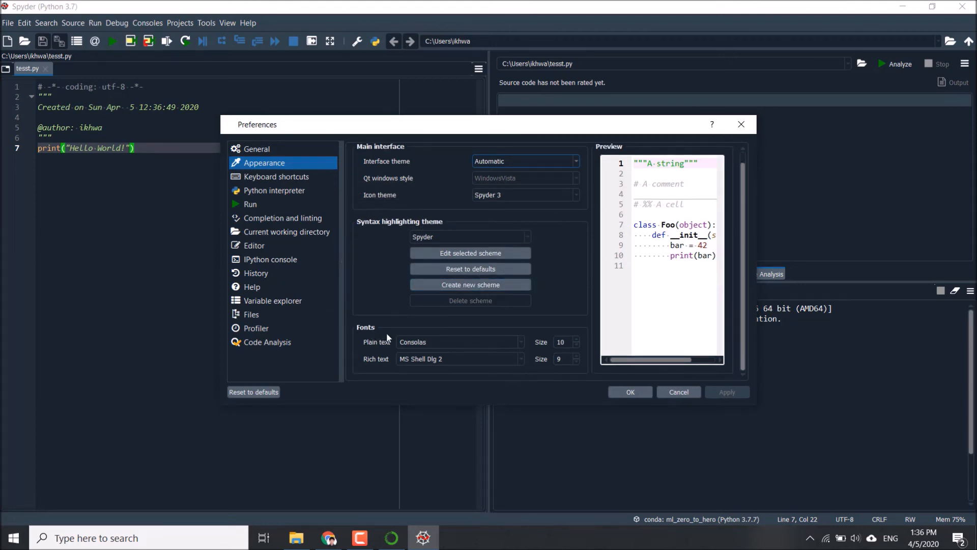
left_click(576, 339)
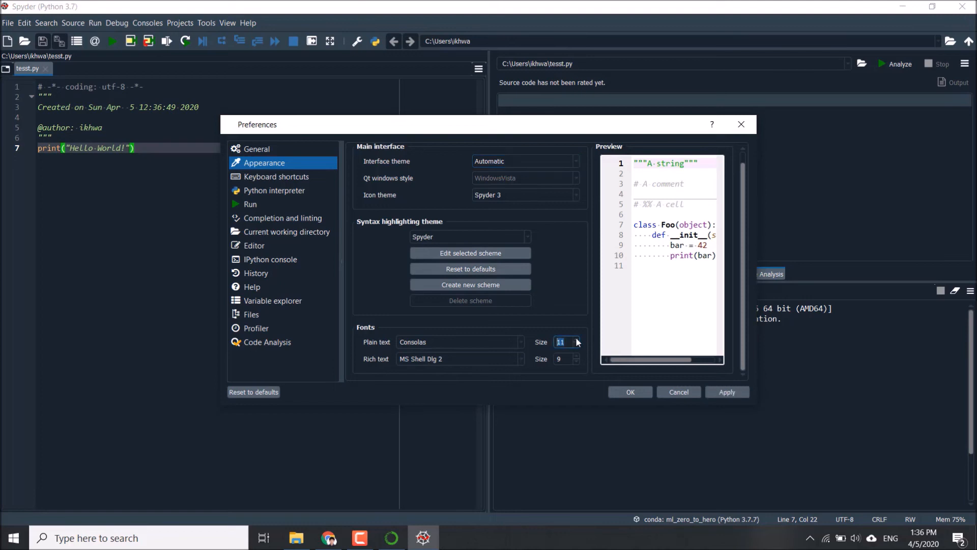
type("14")
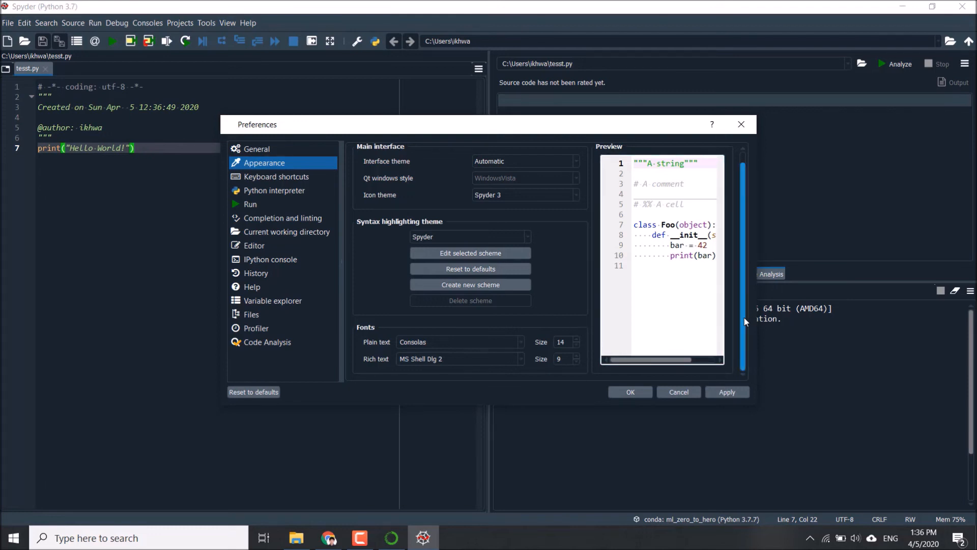
scroll(744, 317, "up", 1)
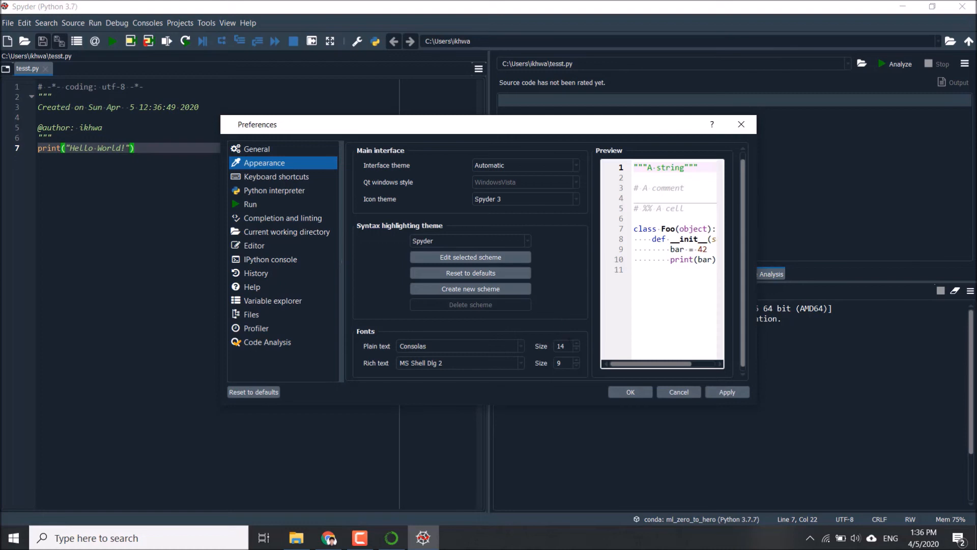
scroll(746, 340, "up", 2)
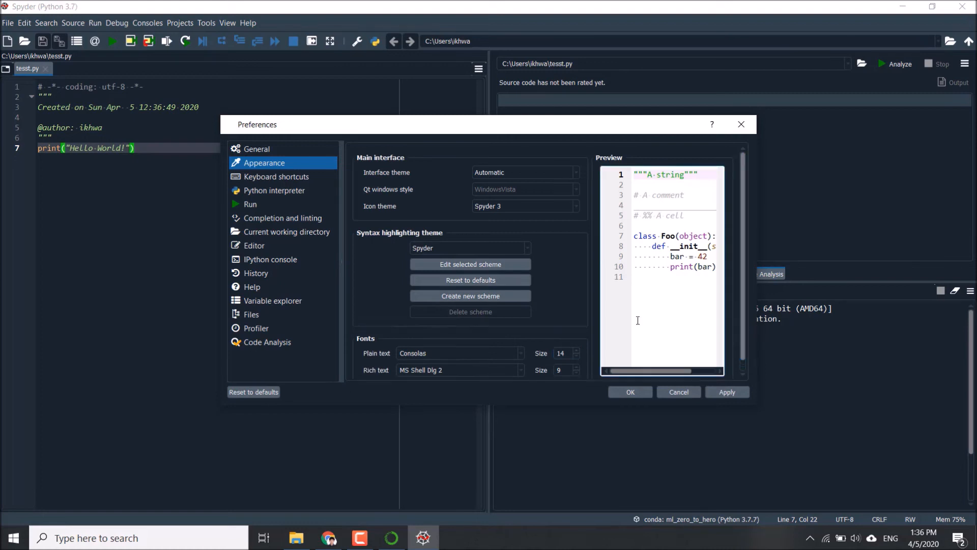
left_click_drag(744, 341, 744, 378)
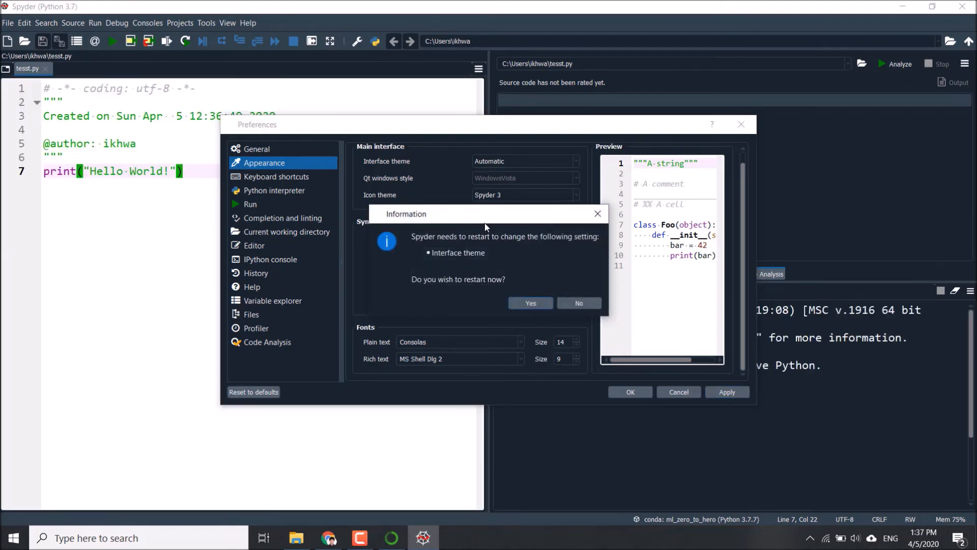
left_click_drag(484, 223, 436, 196)
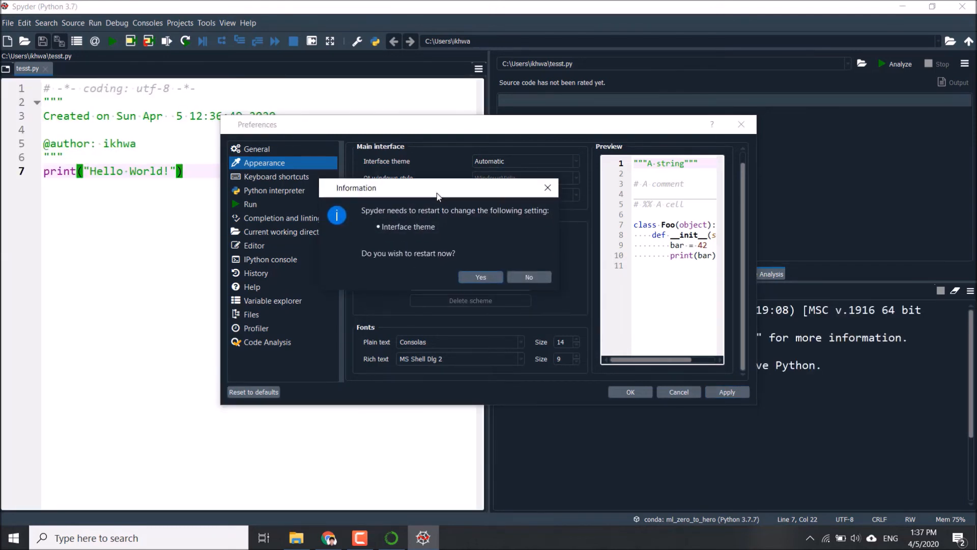
left_click(480, 277)
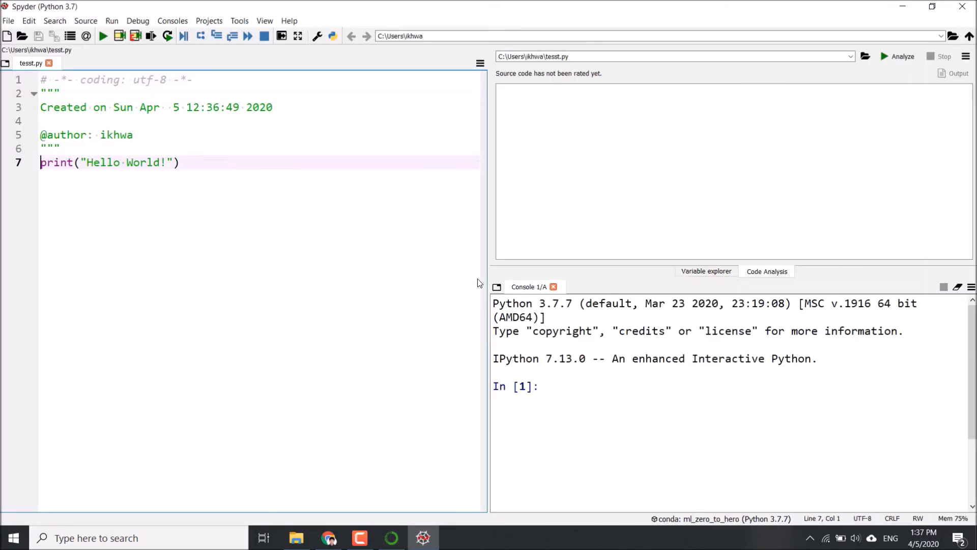
left_click(206, 169)
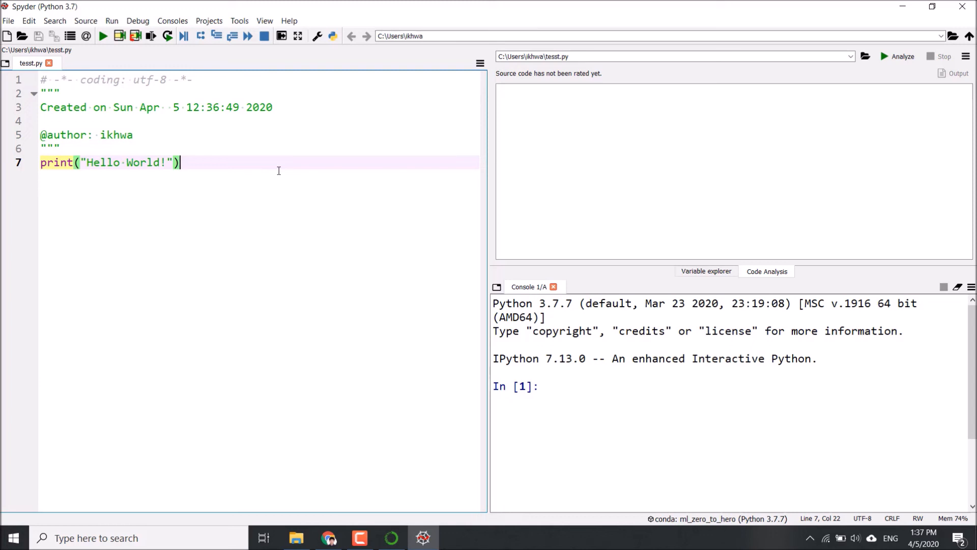
left_click_drag(242, 166, 45, 165)
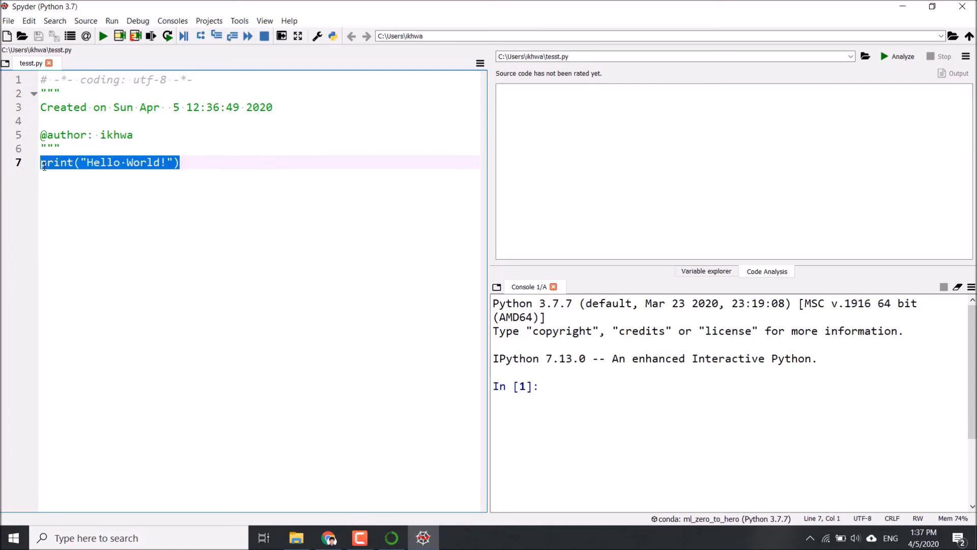
left_click(313, 185)
left_click(603, 396)
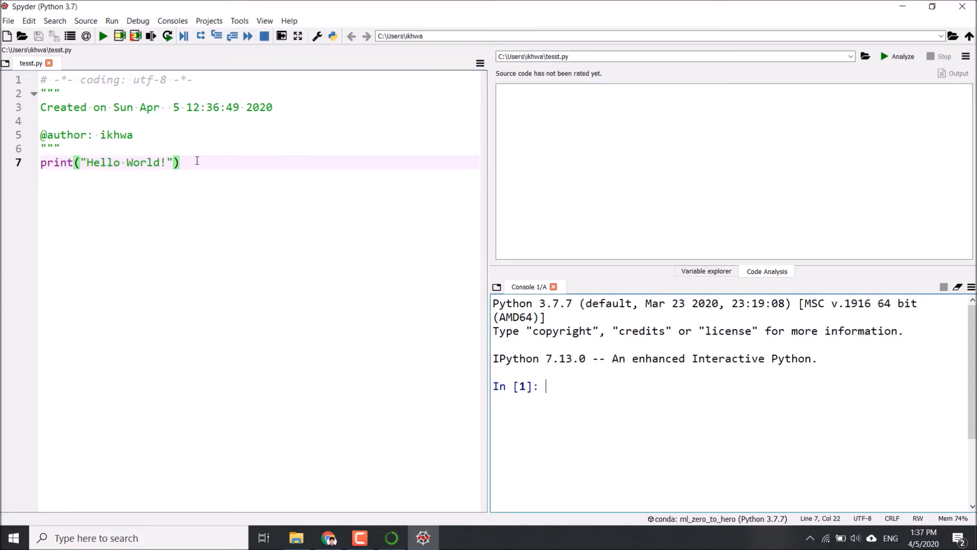
left_click_drag(196, 161, 39, 163)
type("c")
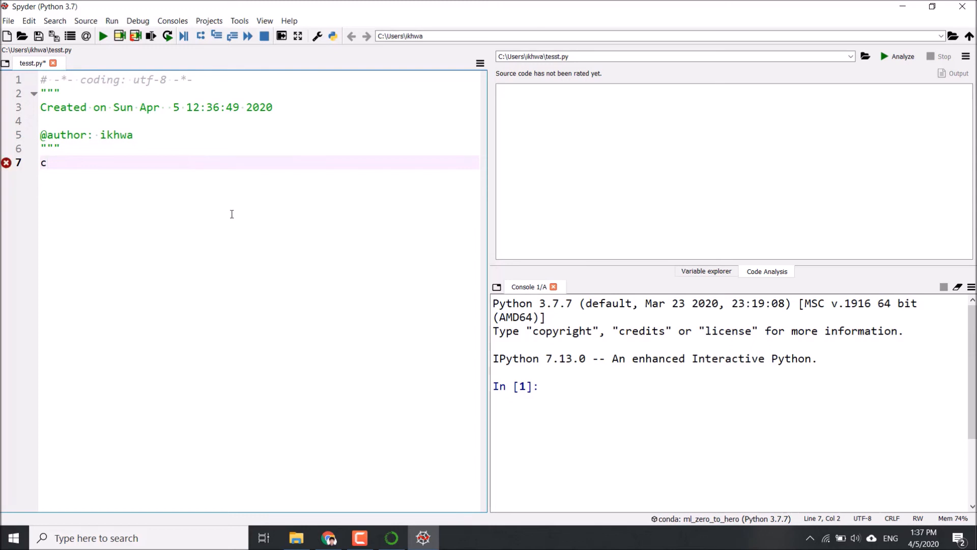
key("ctrl+z")
left_click_drag(216, 161, 40, 163)
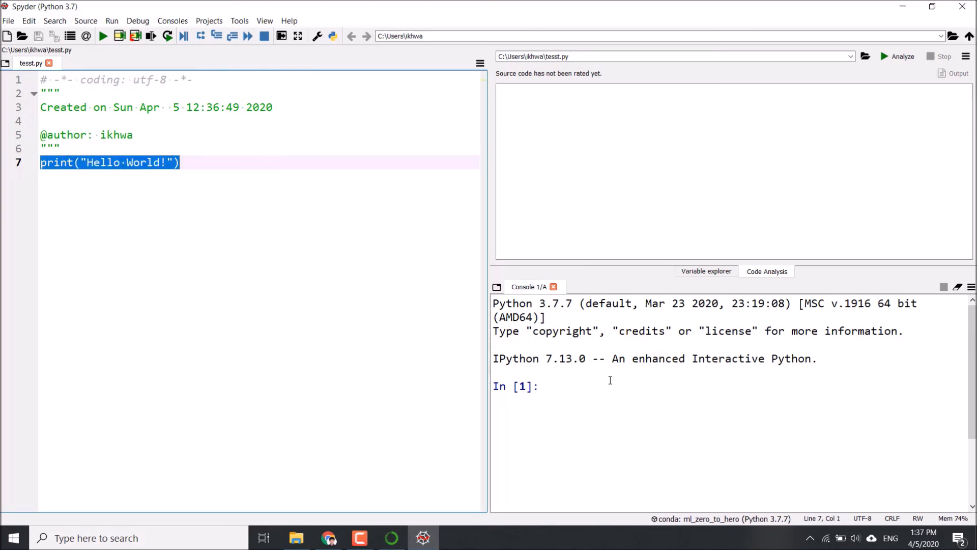
left_click(611, 382)
Select the print("Hello World!") line in tesst.py and run the current cell in the console
triple_click(197, 162)
left_click(196, 162)
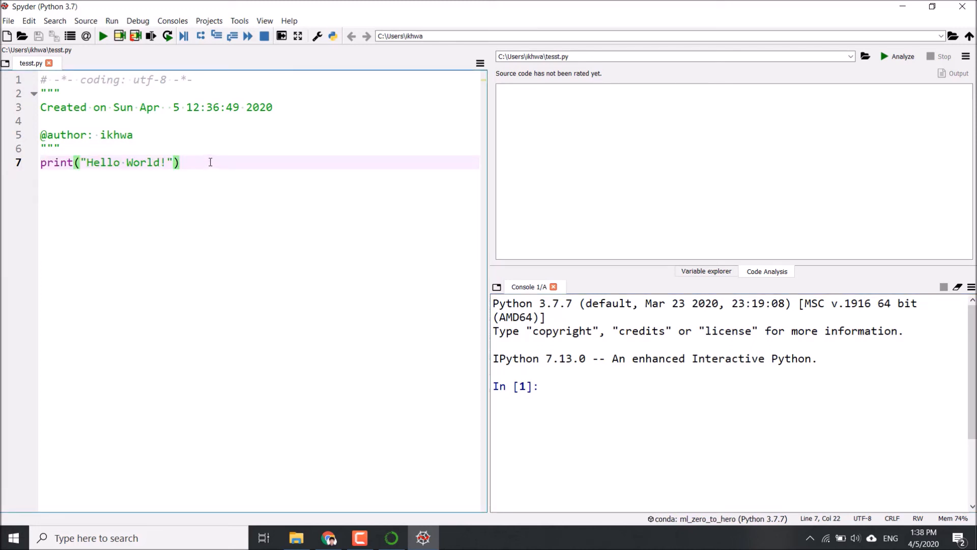
left_click_drag(194, 163, 154, 163)
left_click(197, 164)
left_click_drag(201, 163, 44, 163)
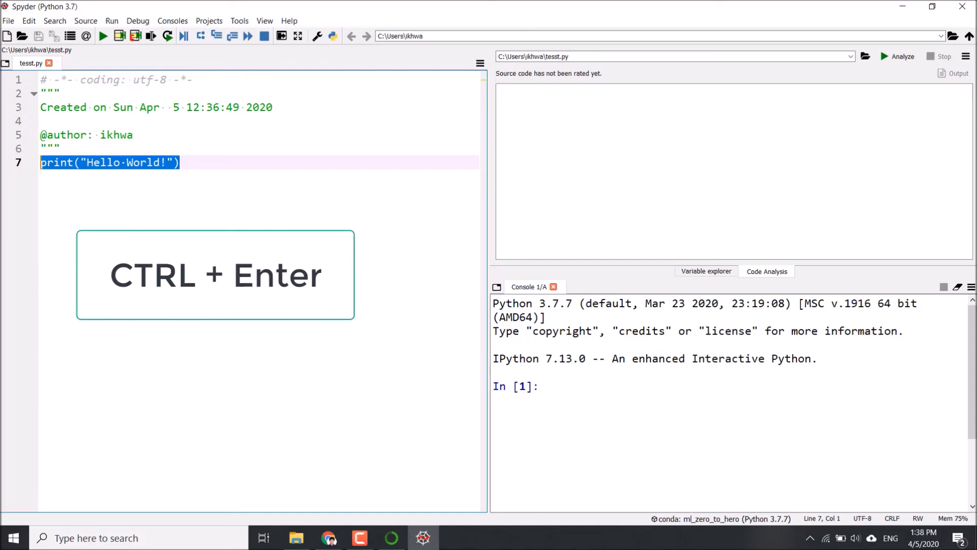
key("ctrl+Return")
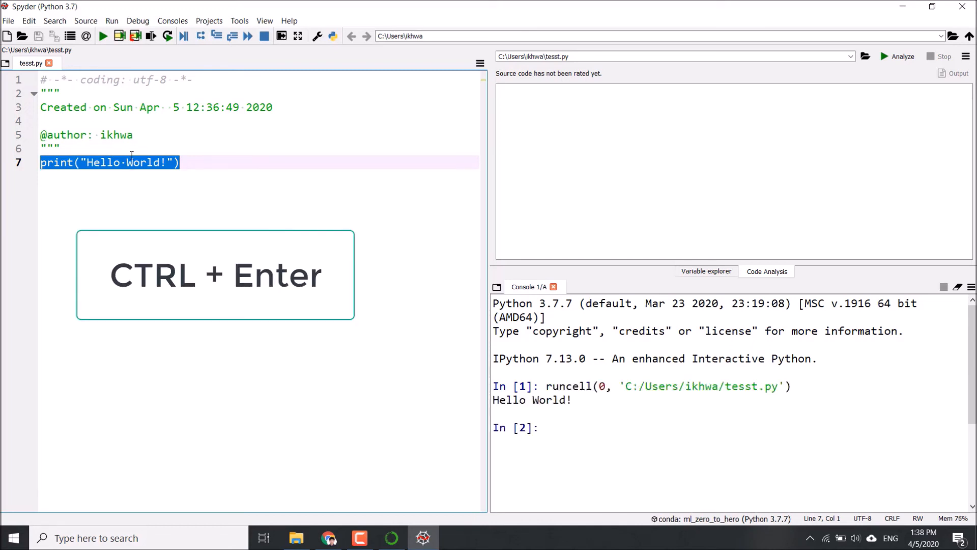
left_click(183, 162)
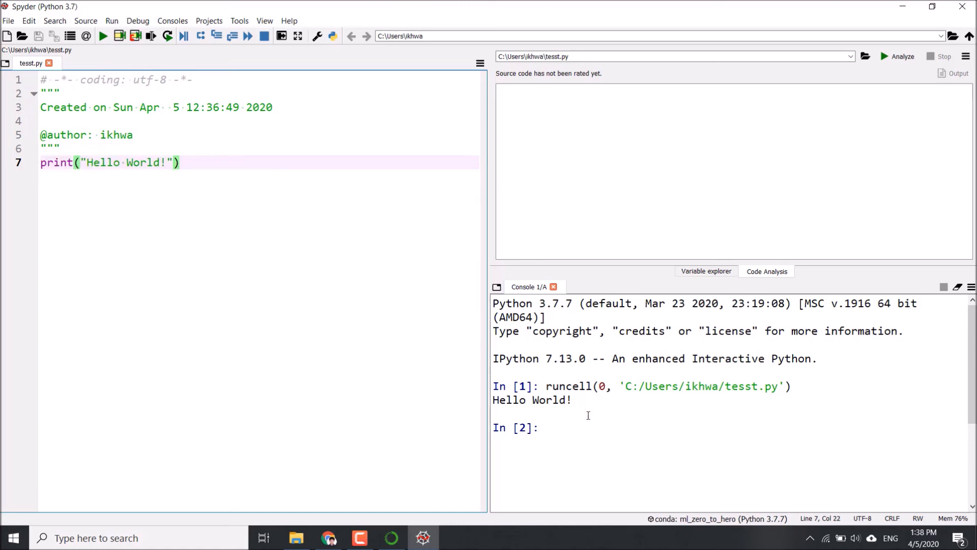
left_click_drag(574, 401, 470, 395)
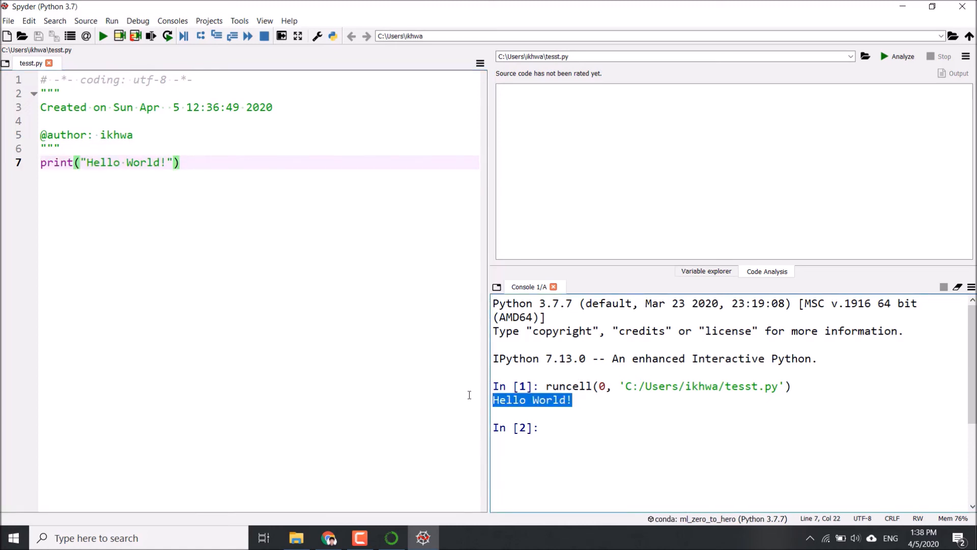
left_click(617, 405)
left_click(301, 282)
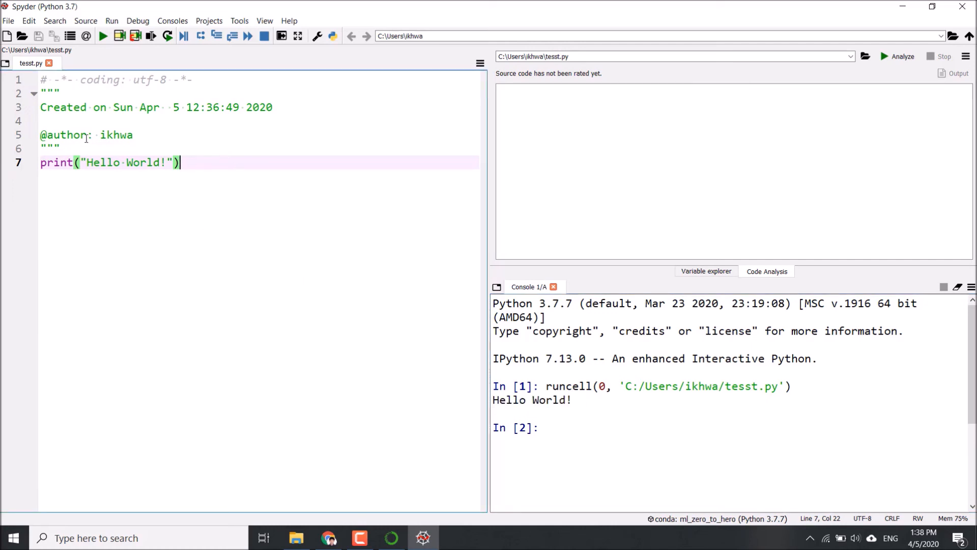
left_click_drag(43, 87, 141, 262)
left_click(181, 195)
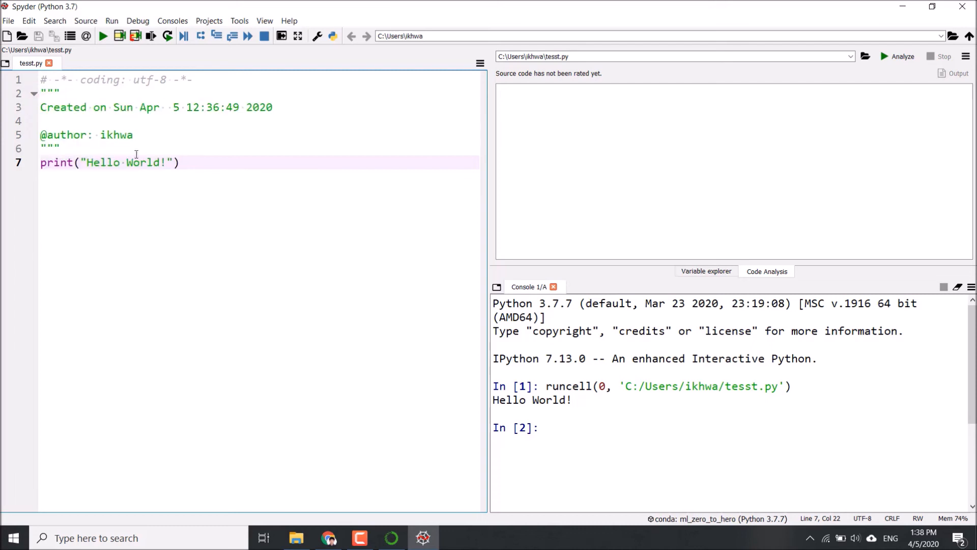
Run the whole tesst.py file twice in the IPython console
left_click(103, 37)
left_click(224, 163)
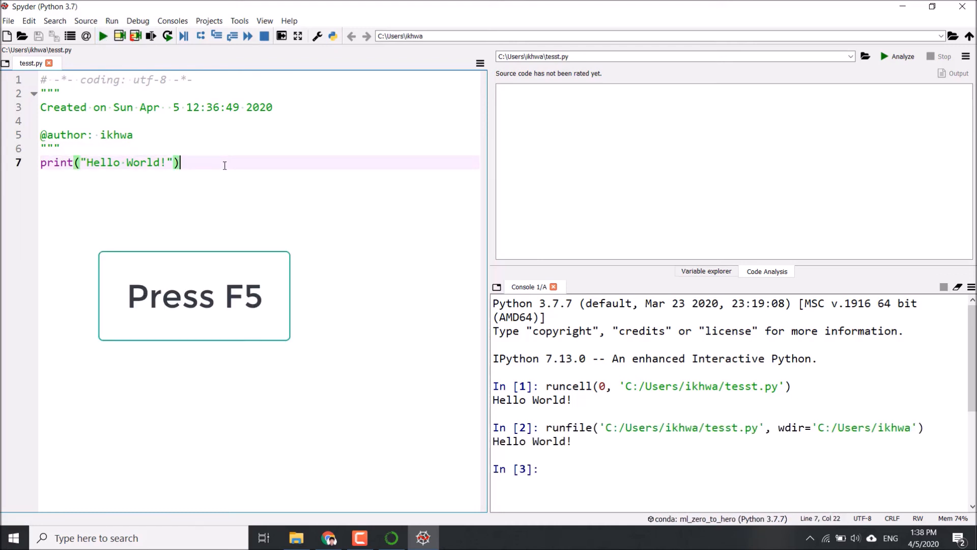
key("F5")
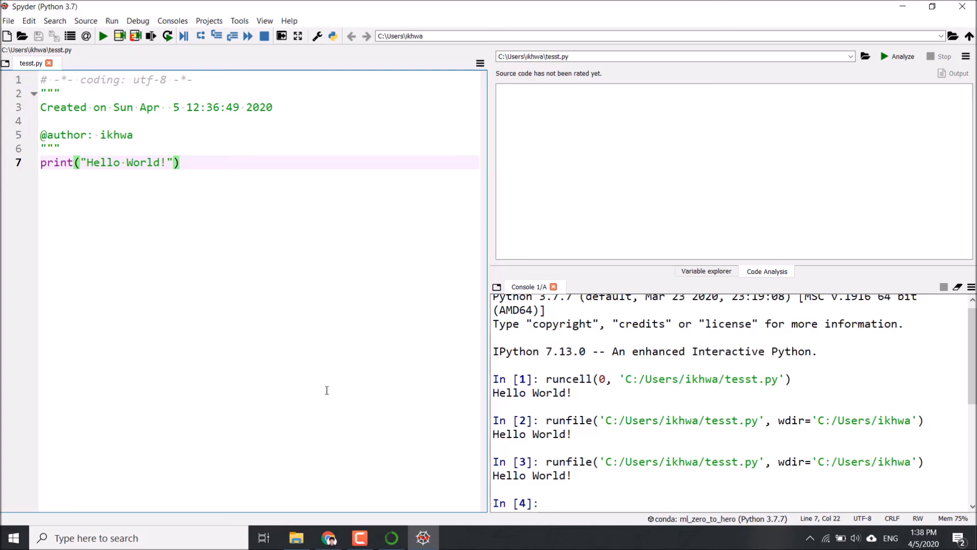
Switch to Chrome and open the course's ml_zero_to_hero GitHub repository in a new tab
mouse_move(332, 543)
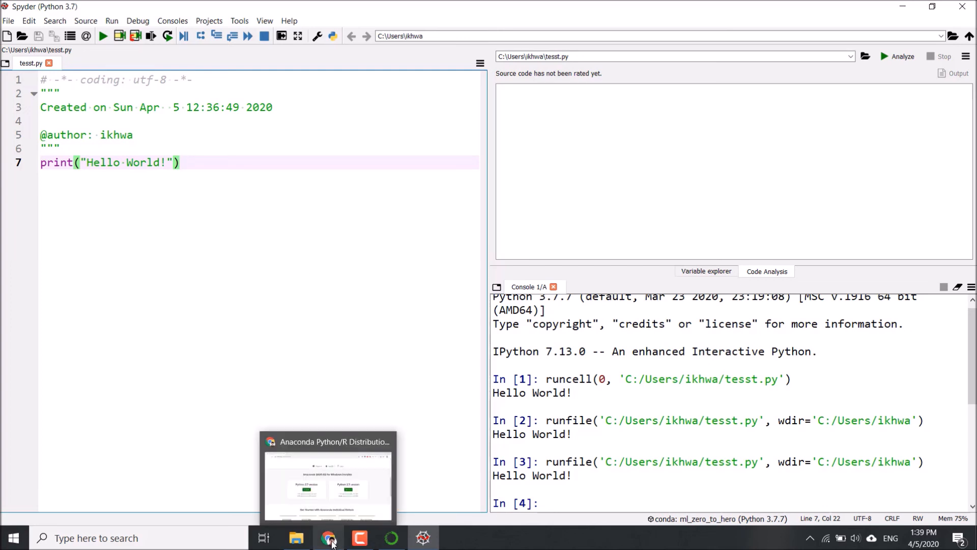
left_click(331, 542)
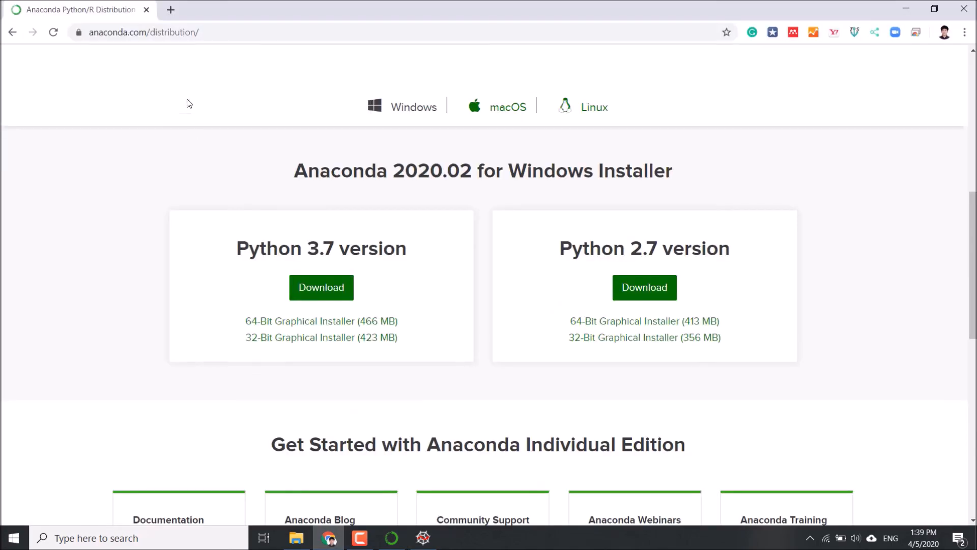
left_click(171, 10)
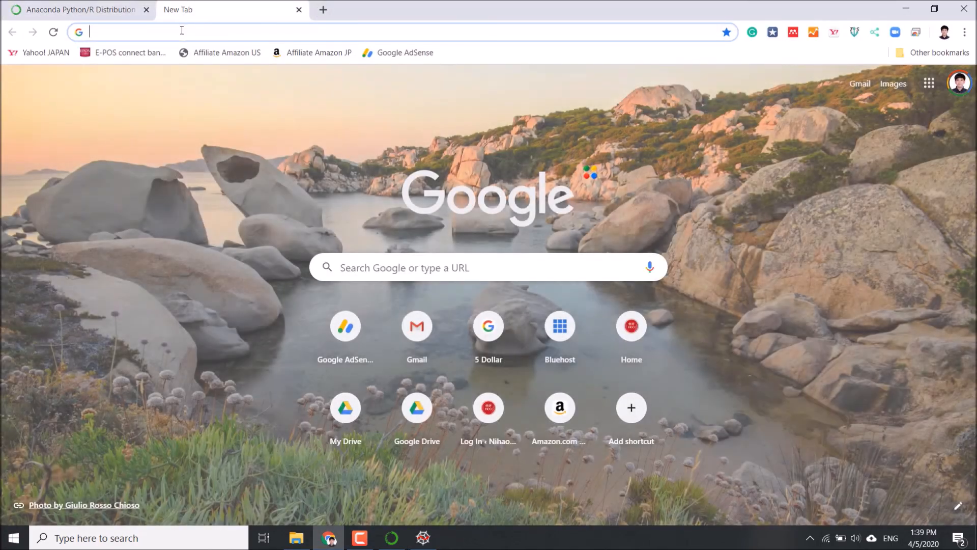
left_click(182, 30)
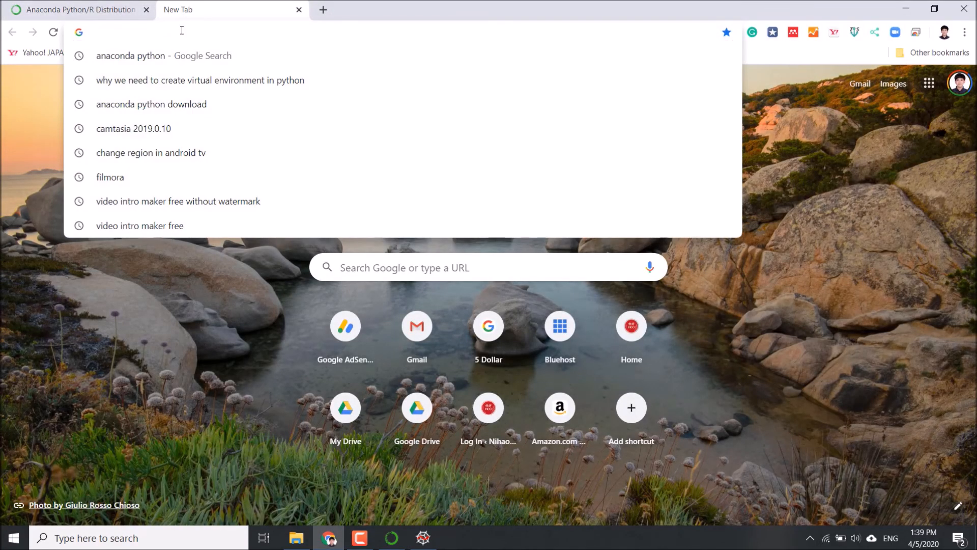
type("githi")
key("BackSpace")
type("ub.com/ikhwan12")
key("Right")
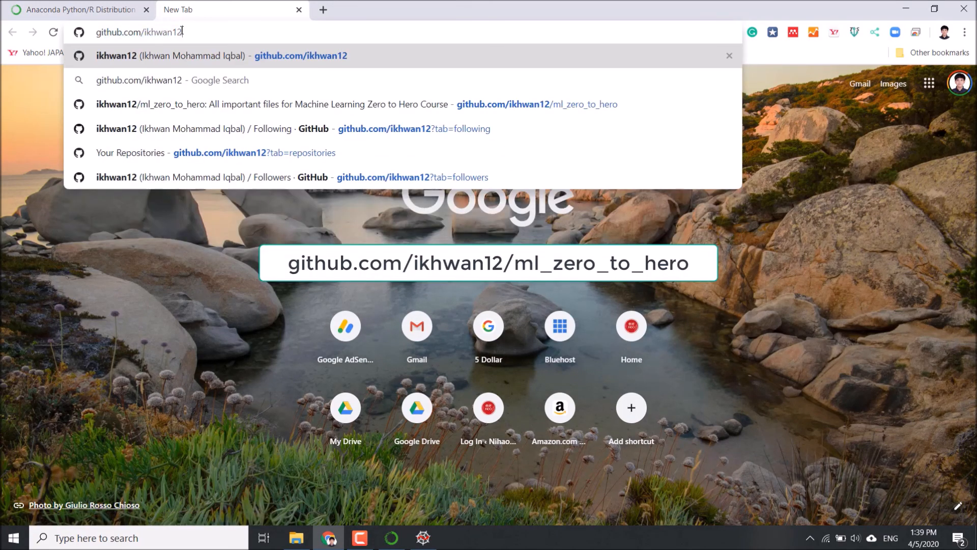
type("/ml")
key("Down")
key("Down")
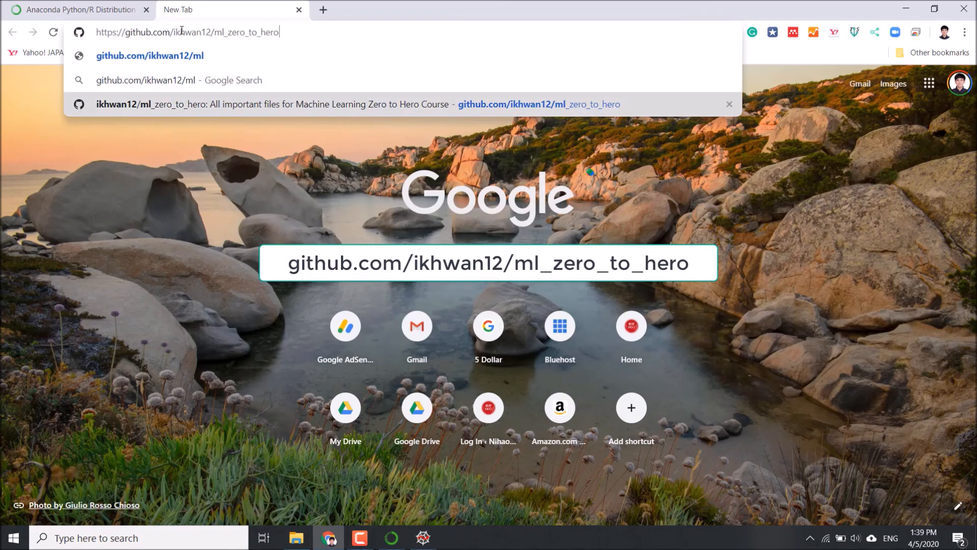
left_click(153, 108)
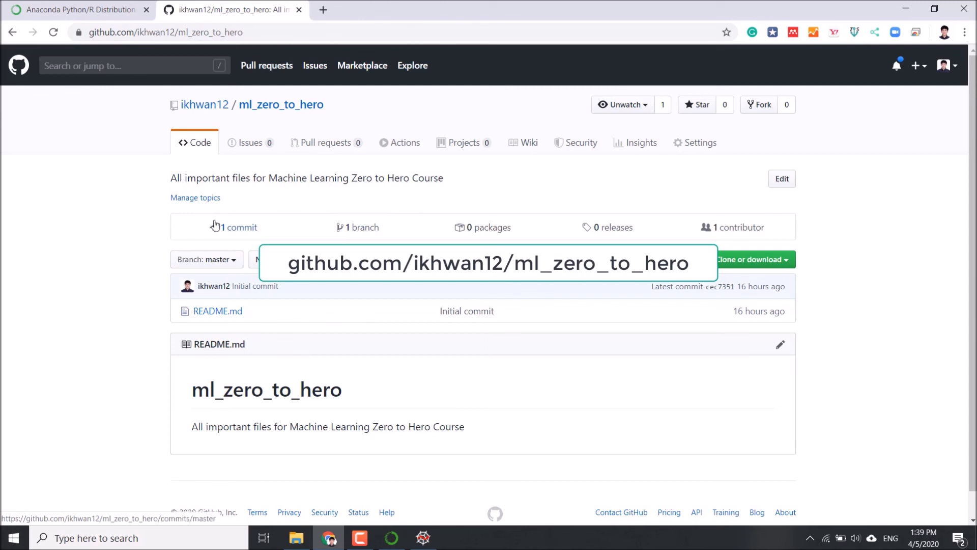
Look over the ml_zero_to_hero repository page and its README, and return to Spyder
scroll(127, 285, "down", 1)
scroll(84, 321, "up", 1)
scroll(148, 334, "down", 1)
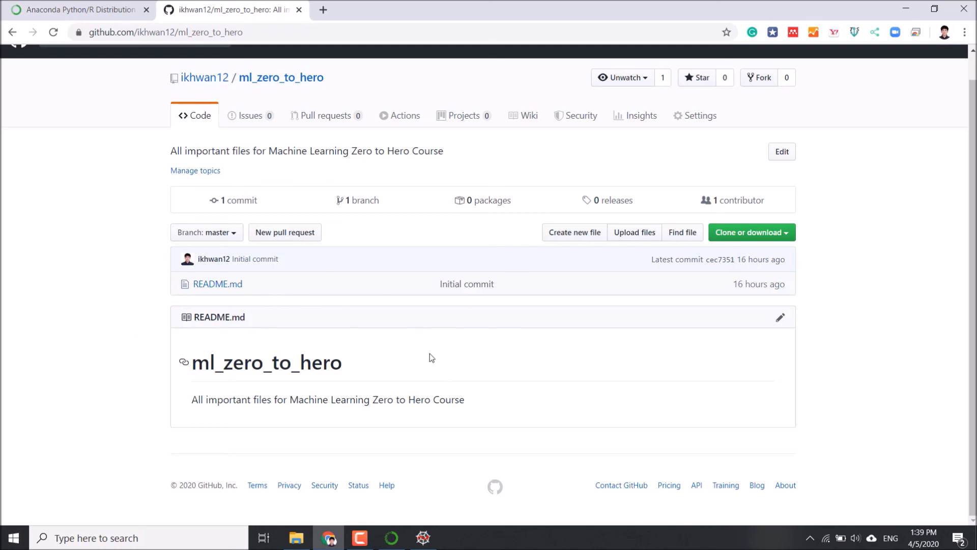
scroll(504, 377, "up", 1)
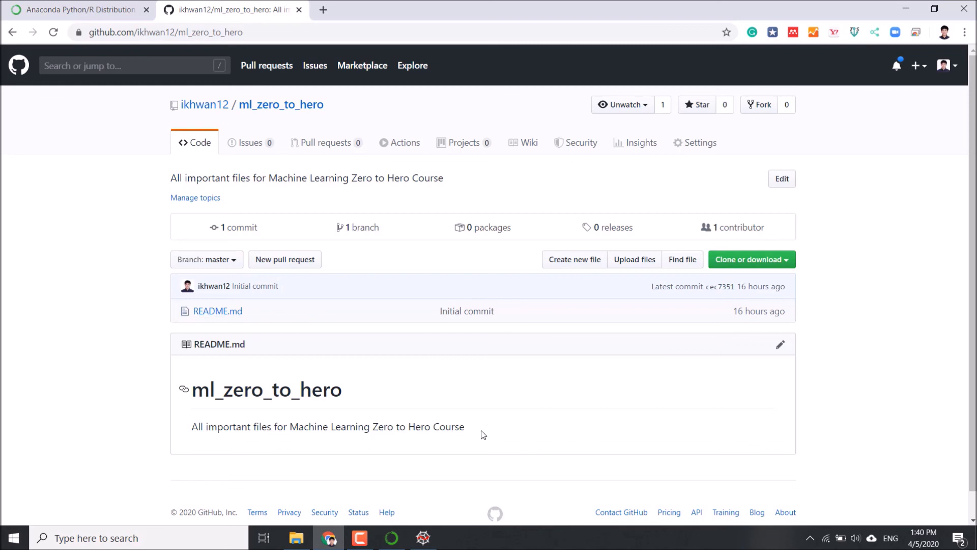
mouse_move(398, 544)
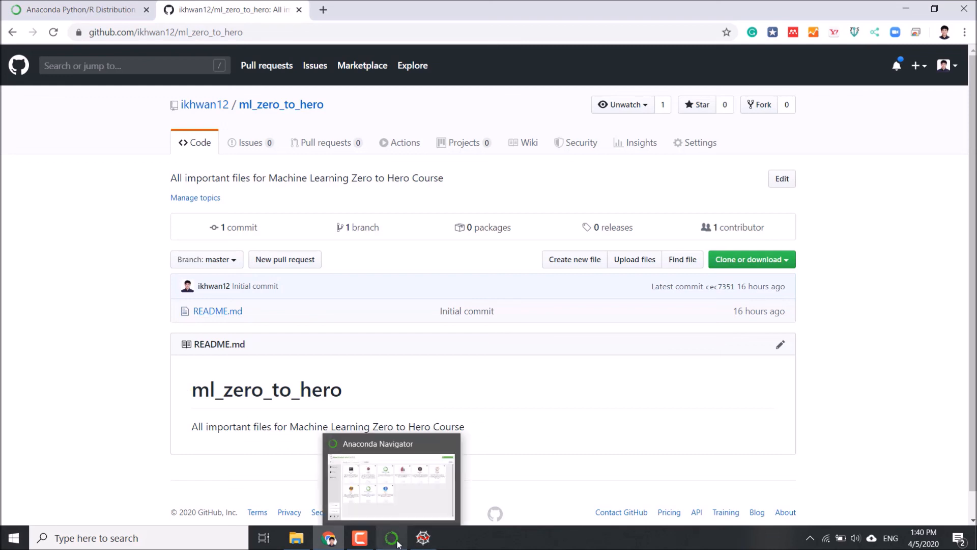
left_click(423, 537)
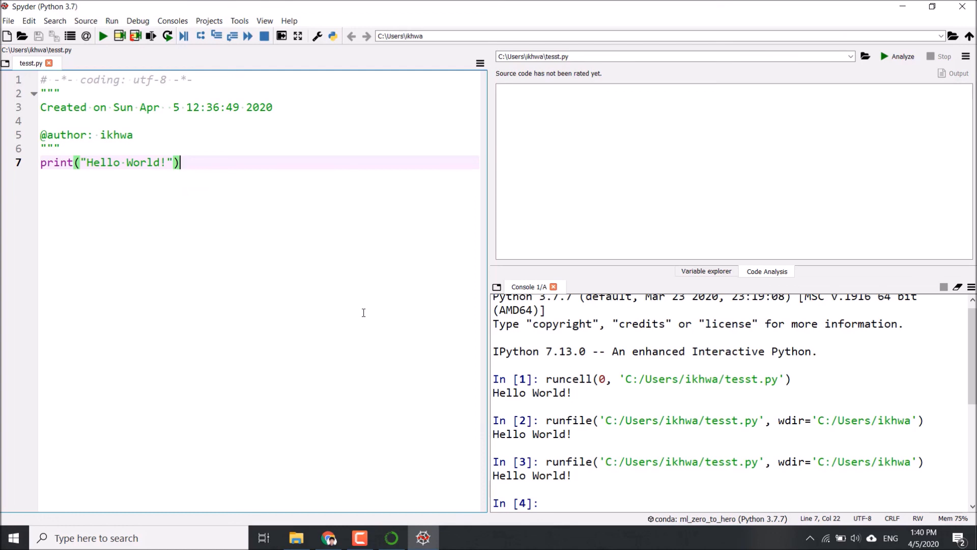